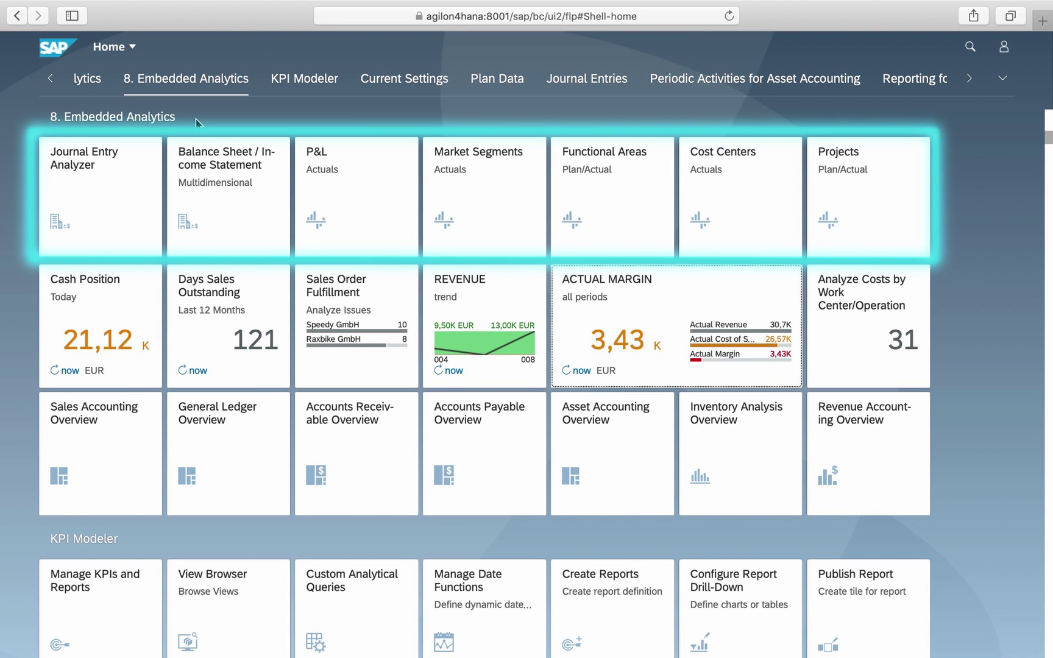
# Step: Run the Journal Entry Analyzer for ledger 0L, company code AG01 and fiscal year 2020, and add the Sales Order dimension to the rows
pyautogui.click(145, 235)
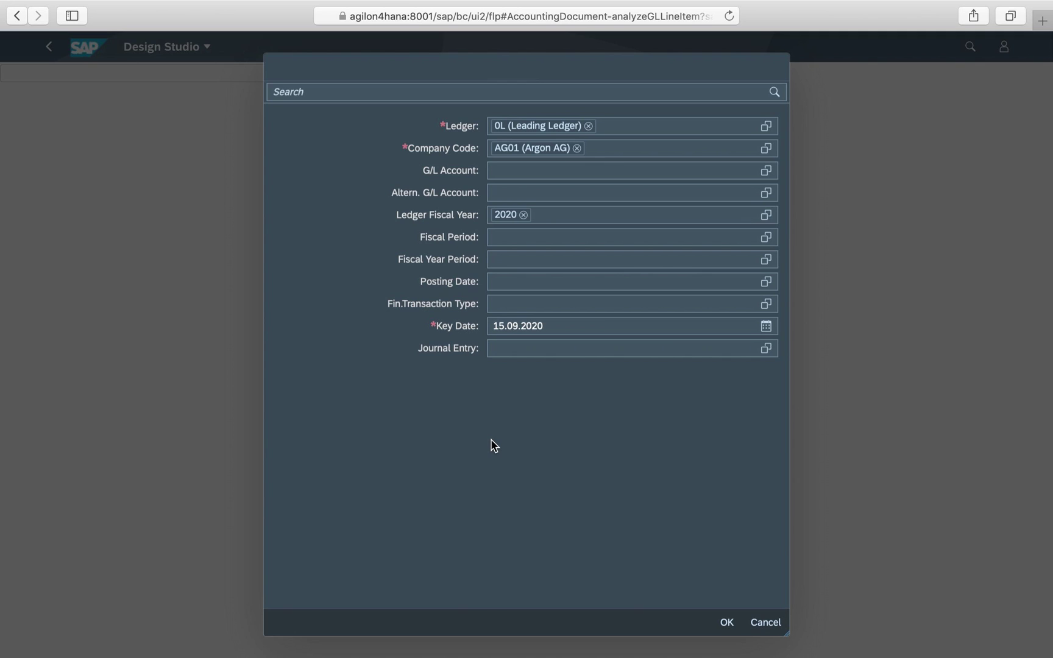
pyautogui.click(728, 626)
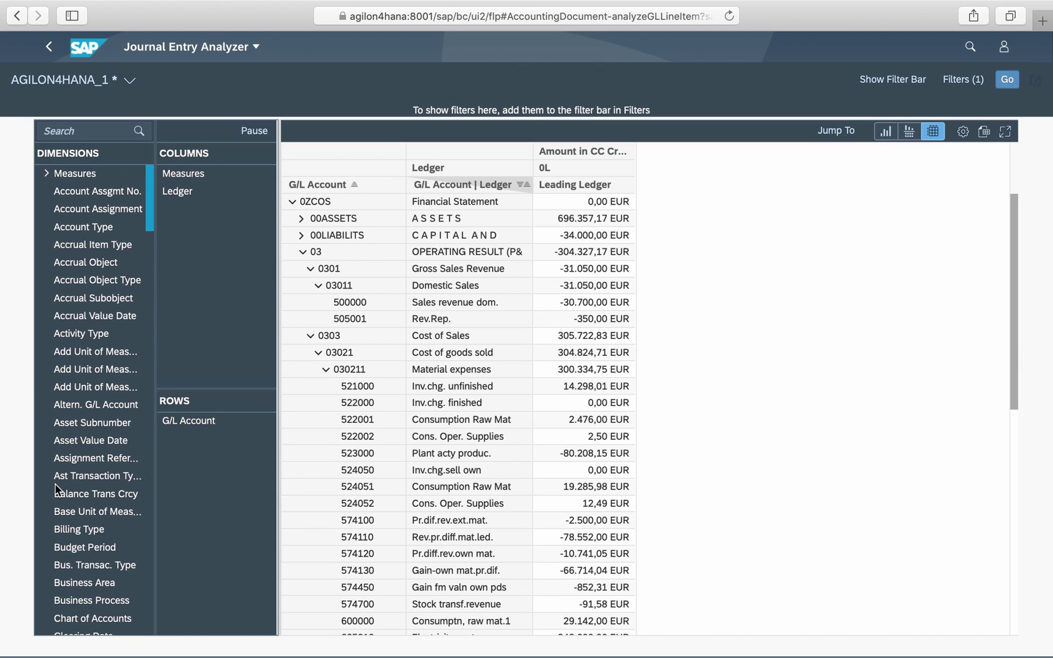
pyautogui.scroll(-5, 56, 489)
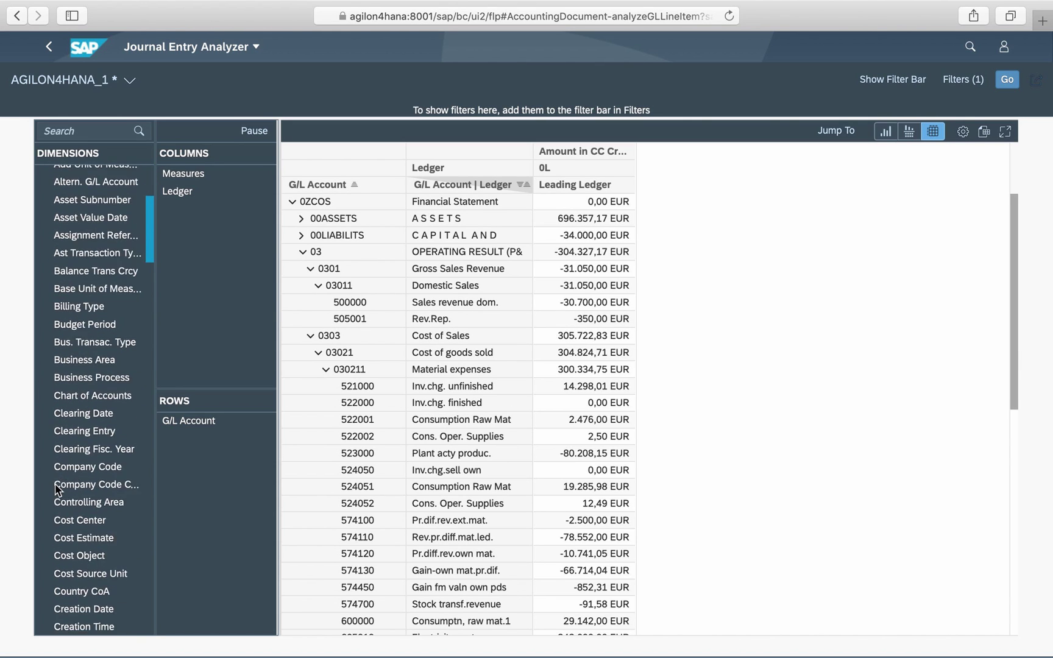
pyautogui.scroll(-4, 56, 489)
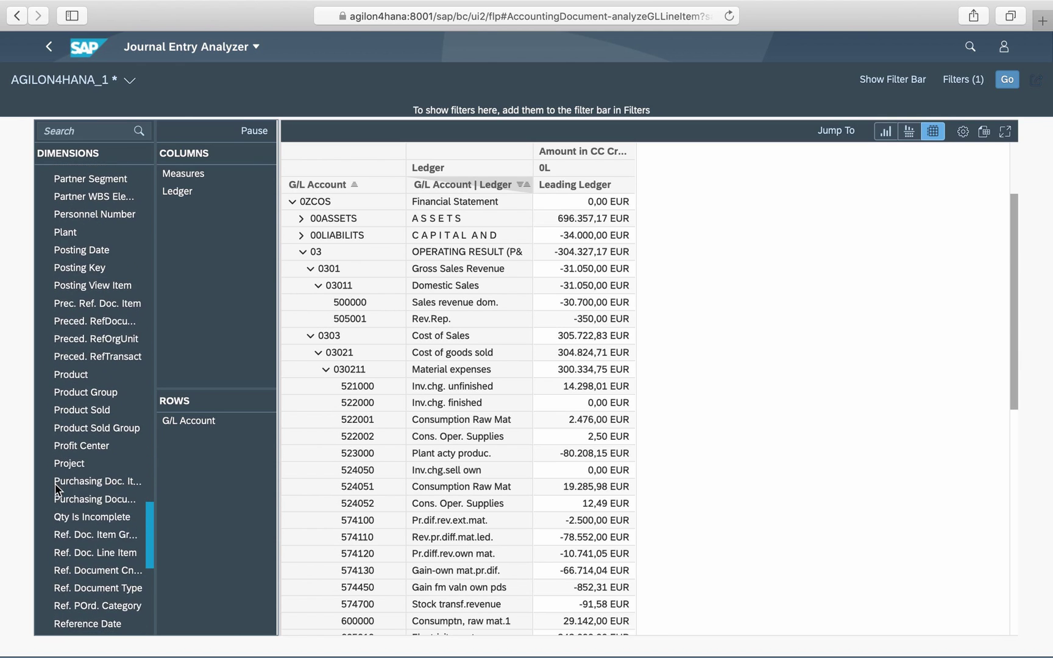
pyautogui.scroll(-5, 56, 488)
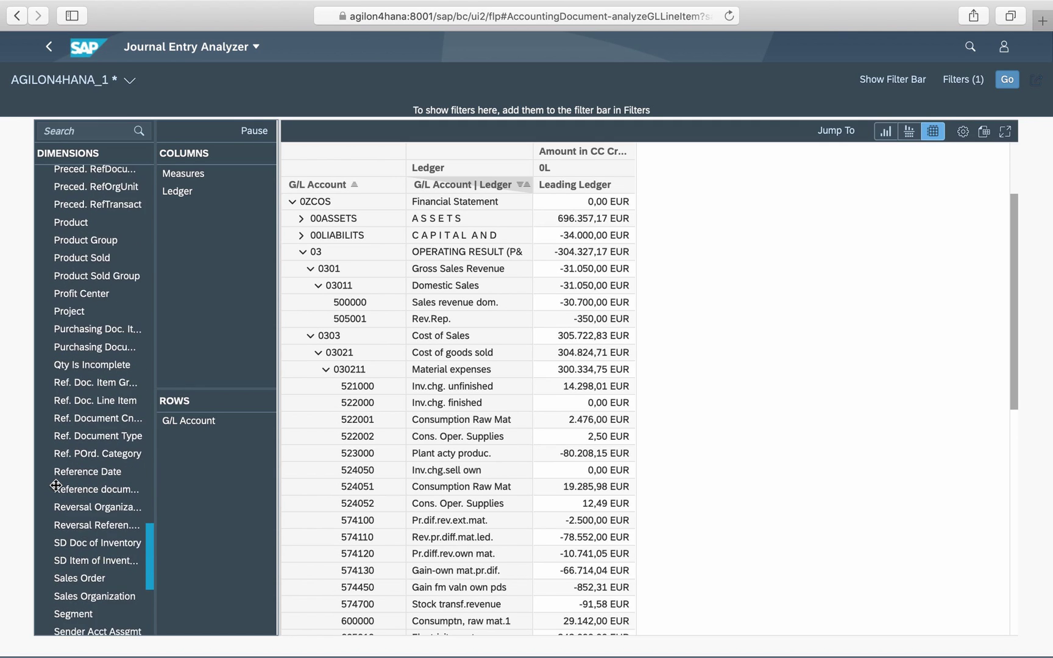
pyautogui.scroll(-2, 55, 486)
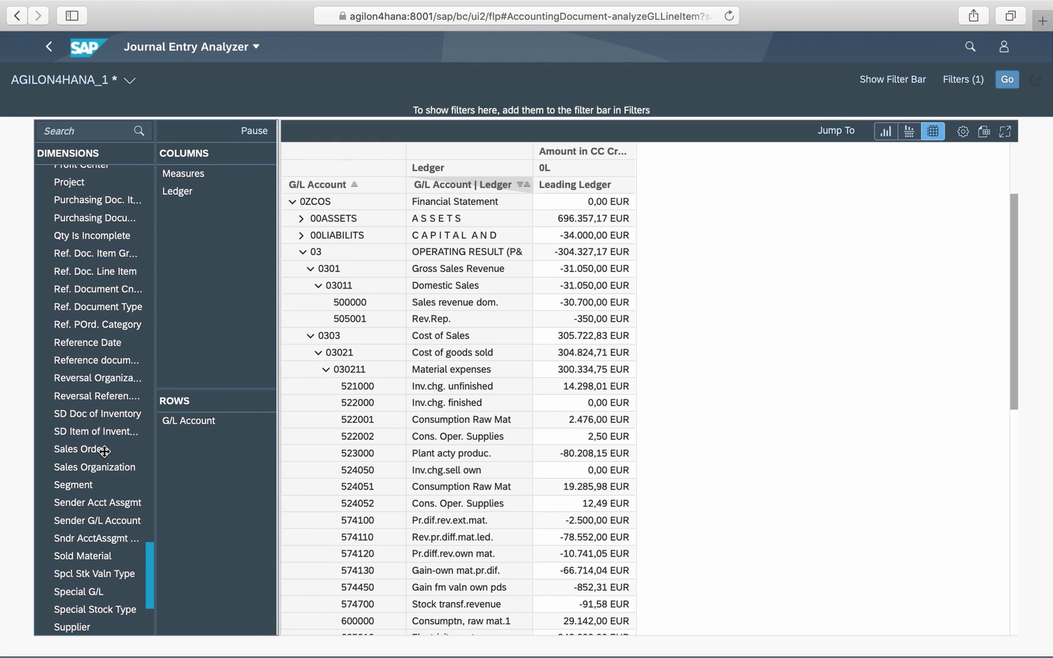
pyautogui.moveTo(105, 452); pyautogui.dragTo(219, 443)
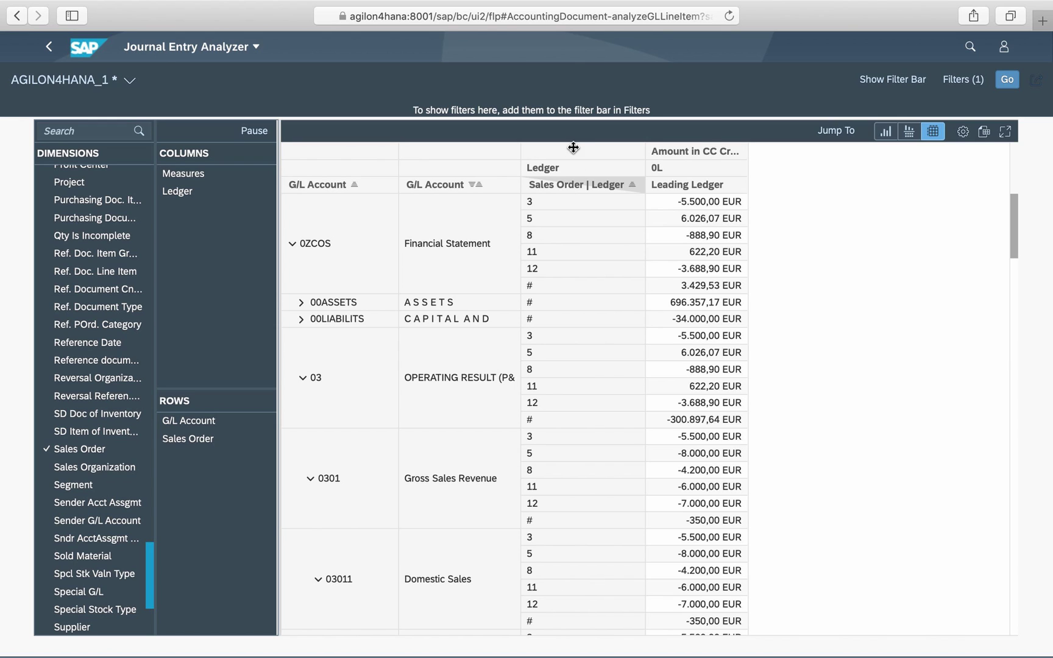
# Step: Place Sales Order ahead of G/L Account in the rows and expand the second sales order's hierarchy down through Cost of Sales
pyautogui.scroll(-5, 576, 262)
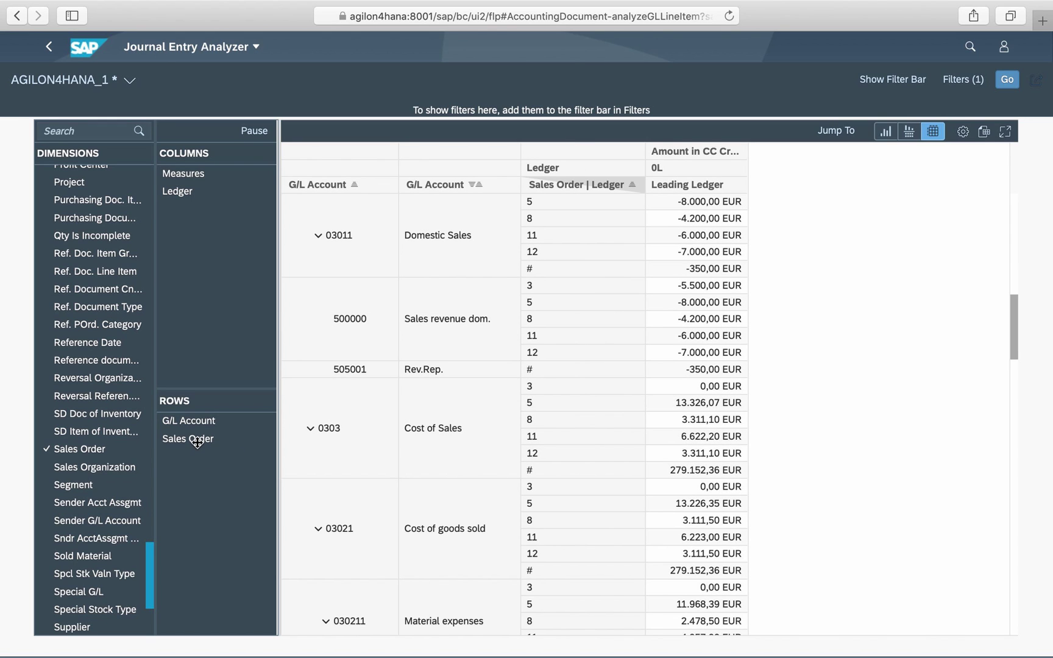
pyautogui.moveTo(197, 443); pyautogui.dragTo(196, 424)
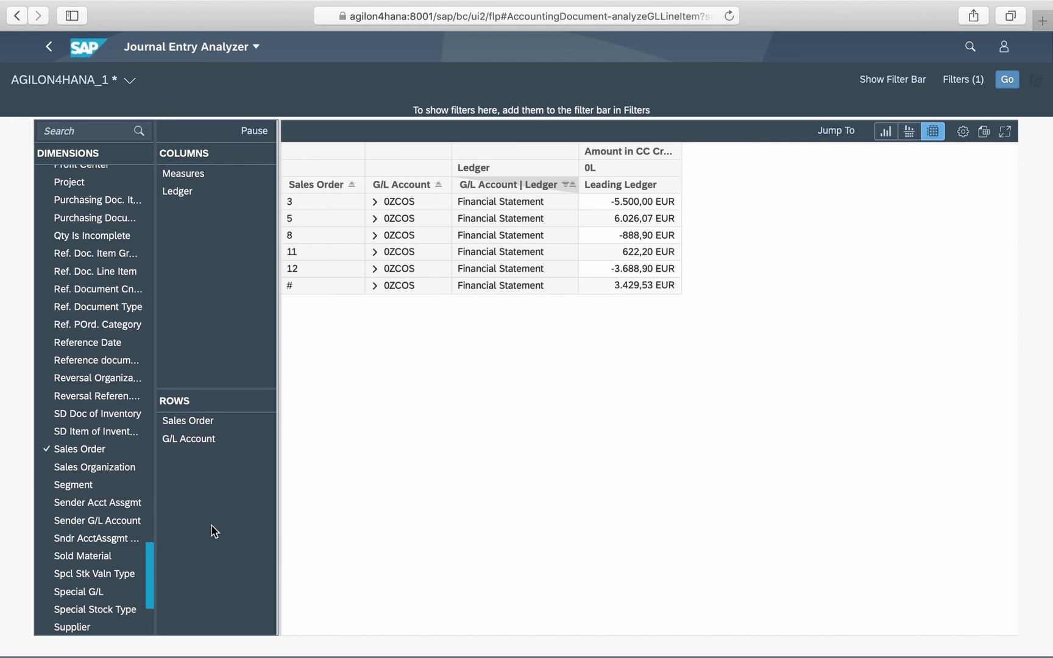
pyautogui.click(375, 218)
pyautogui.click(387, 238)
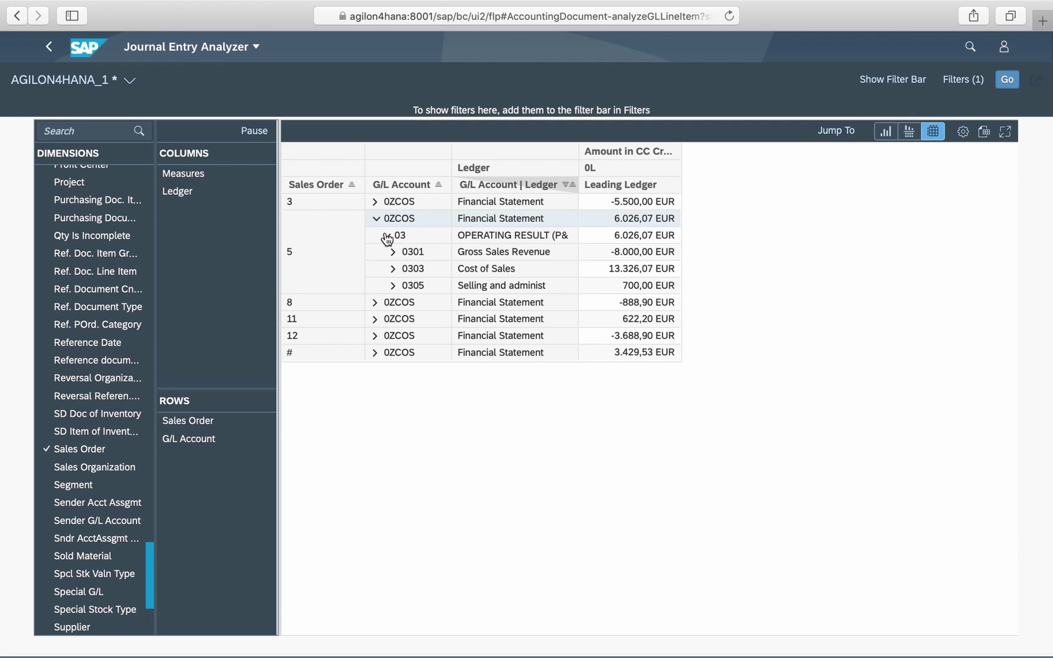
pyautogui.click(395, 269)
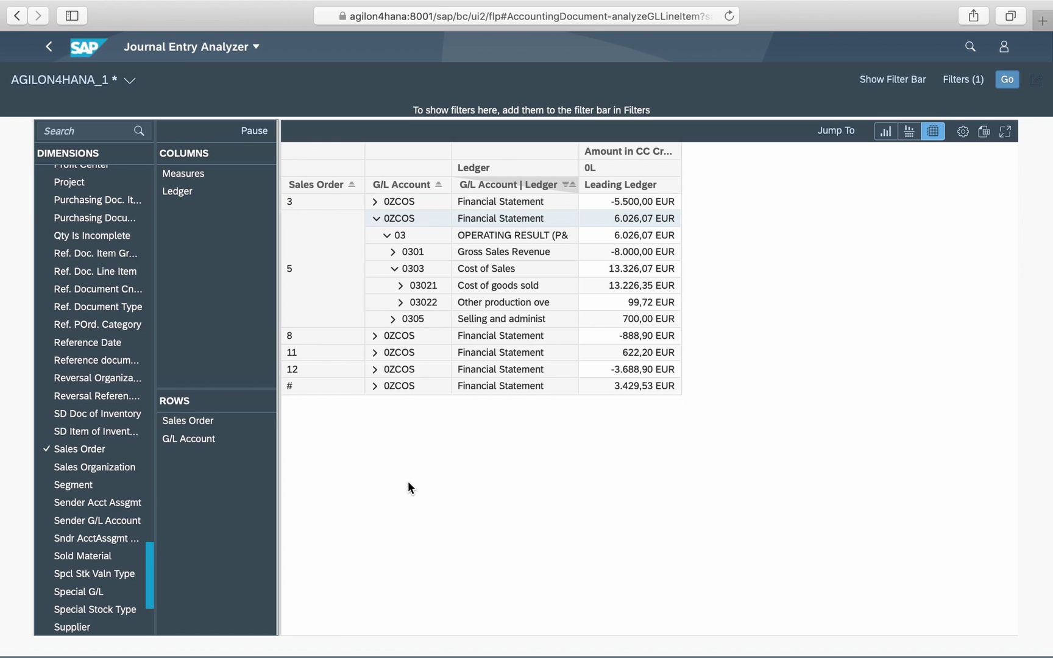
# Step: Add the Customer dimension to the columns and filter the report to the third listed sales order
pyautogui.scroll(10, 92, 304)
pyautogui.moveTo(61, 421); pyautogui.dragTo(195, 208)
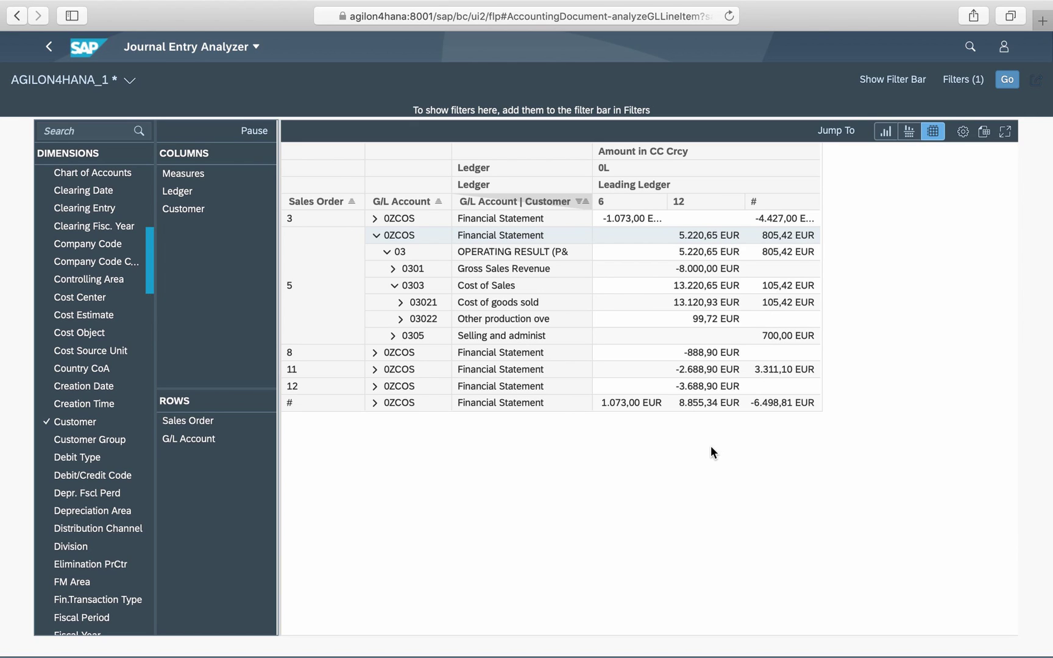
pyautogui.click(958, 81)
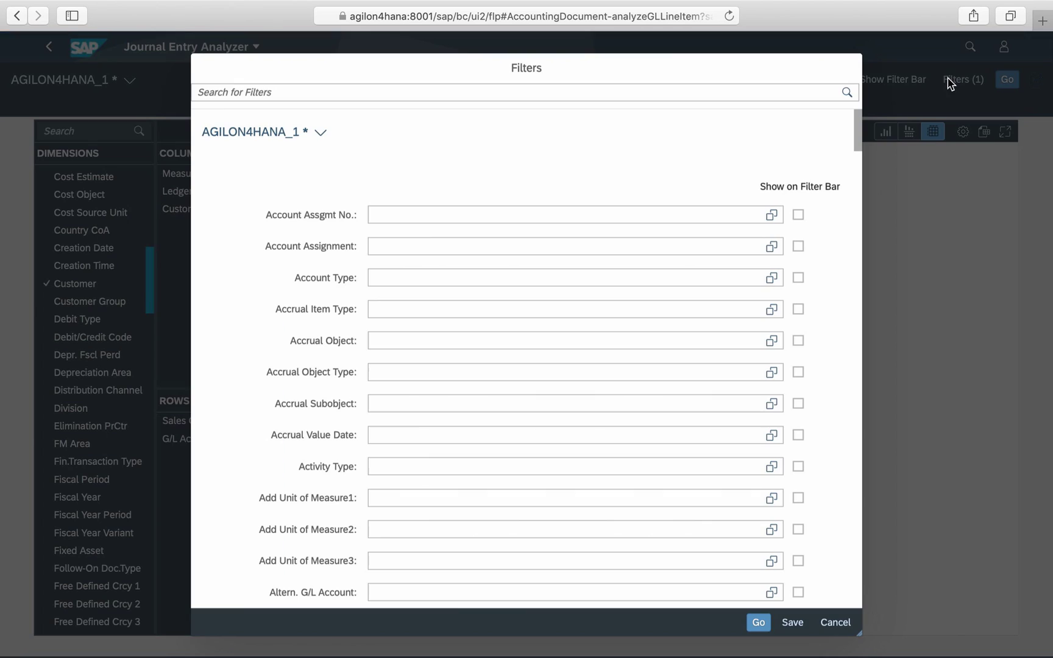
pyautogui.scroll(-12, 628, 512)
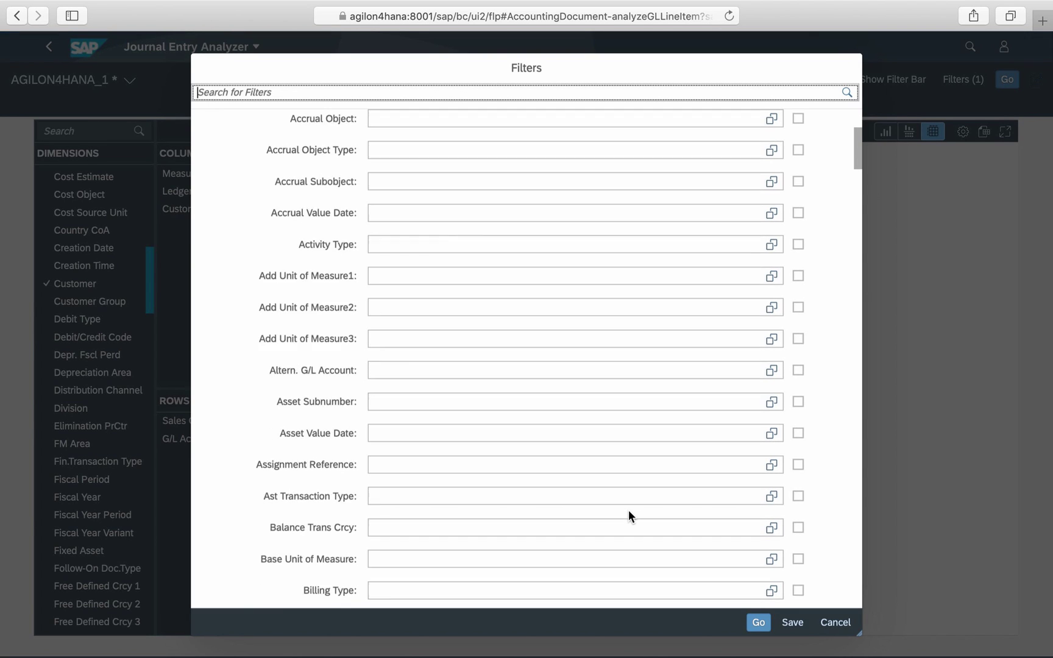
pyautogui.scroll(-20, 629, 510)
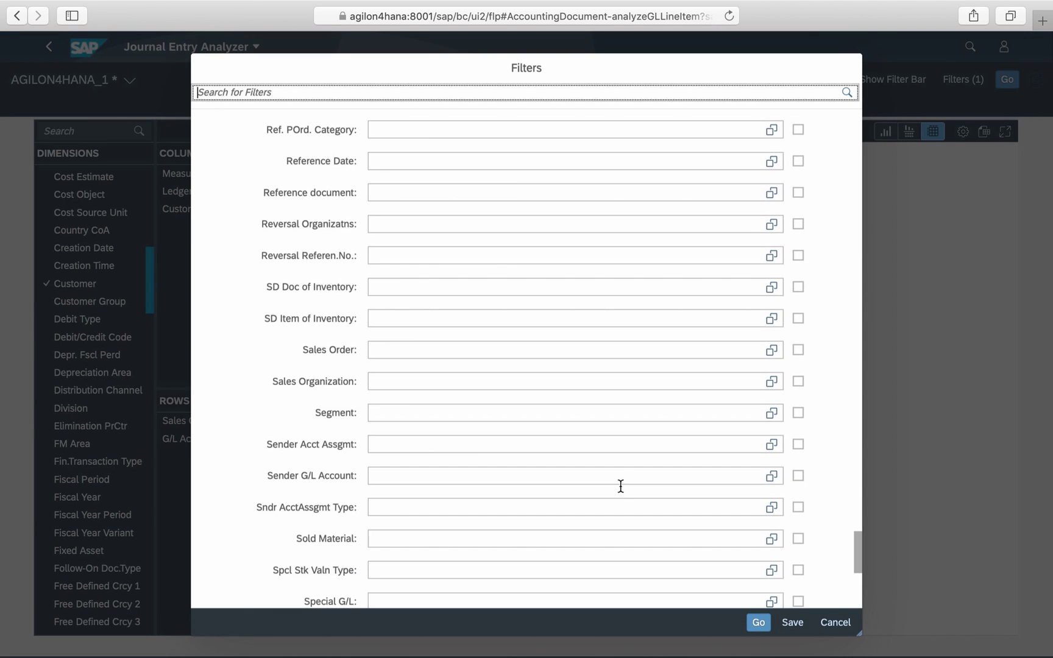
pyautogui.click(600, 350)
pyautogui.write('8')
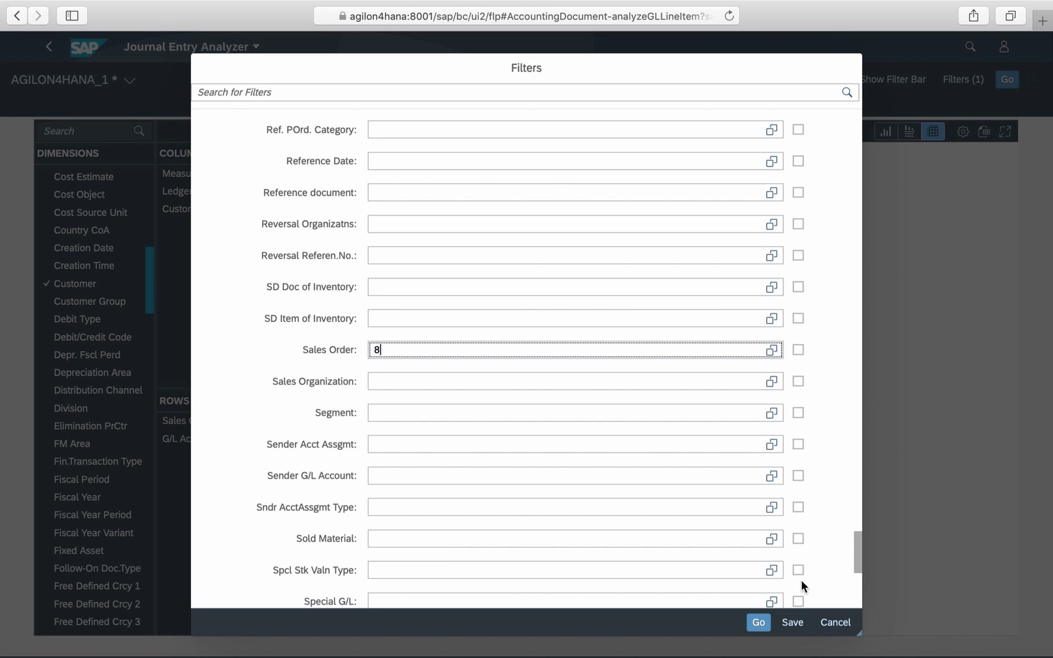
pyautogui.click(758, 623)
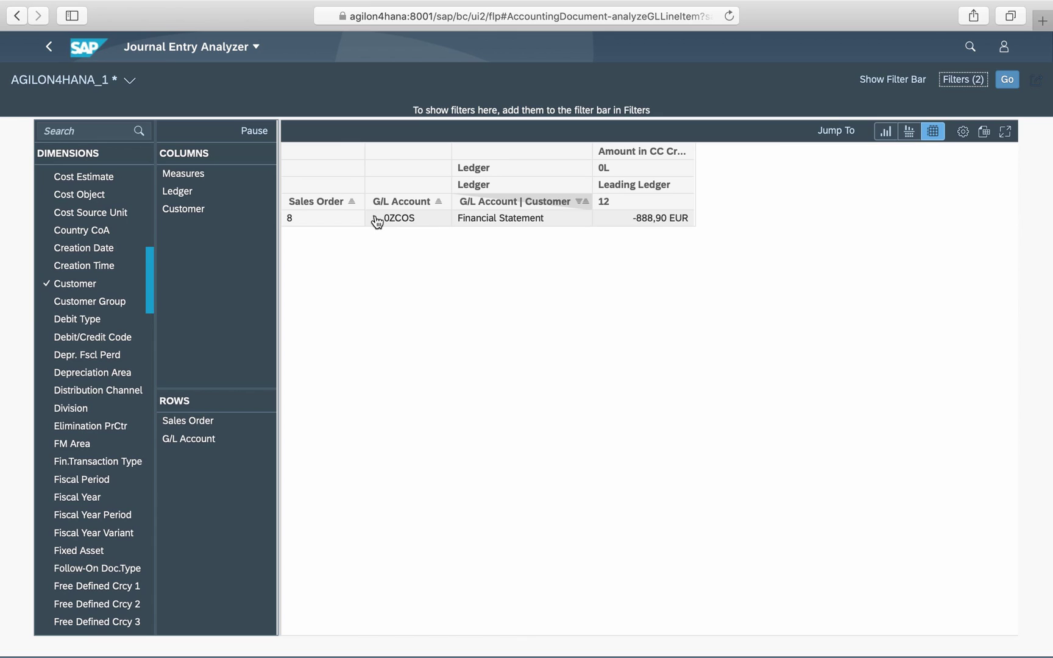
# Step: Expand the filtered sales order's financial statement hierarchy down to the domestic sales revenue and material expense accounts
pyautogui.click(377, 219)
pyautogui.click(387, 238)
pyautogui.click(409, 336)
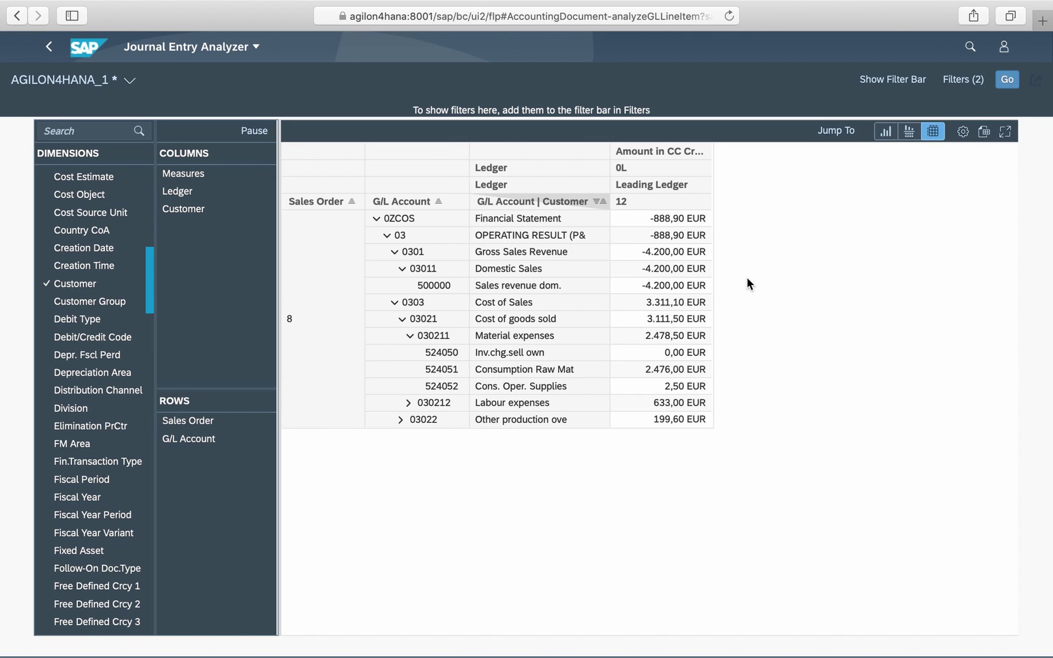
# Step: Display the document flow for the sales order, starting from its domestic sales revenue amount
pyautogui.click(671, 285)
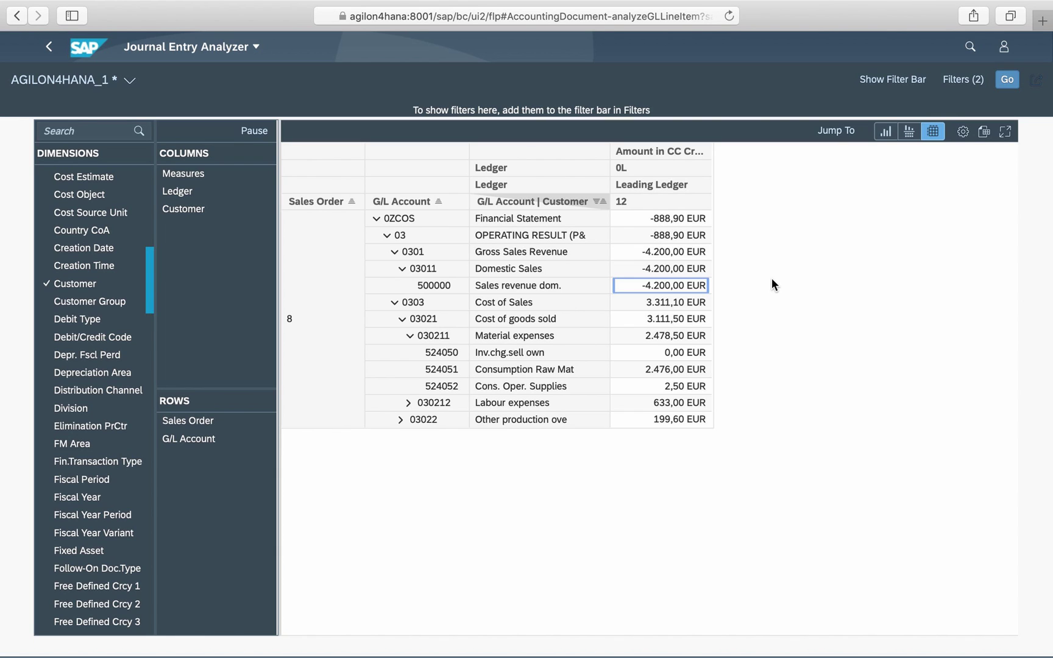
pyautogui.click(836, 134)
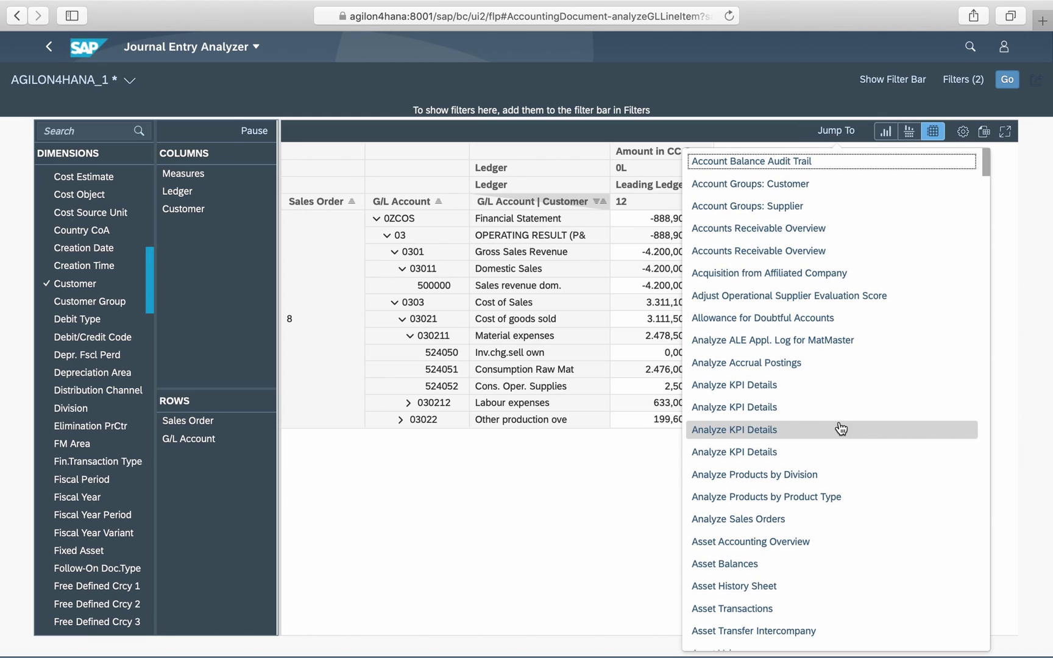
pyautogui.scroll(-10, 841, 429)
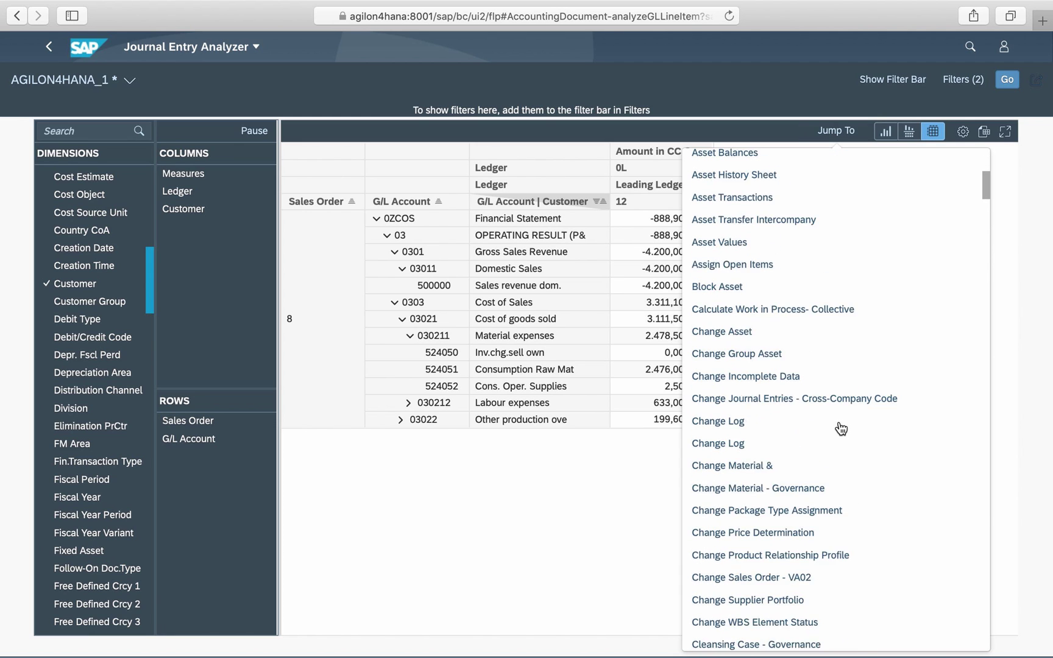
pyautogui.scroll(-10, 841, 429)
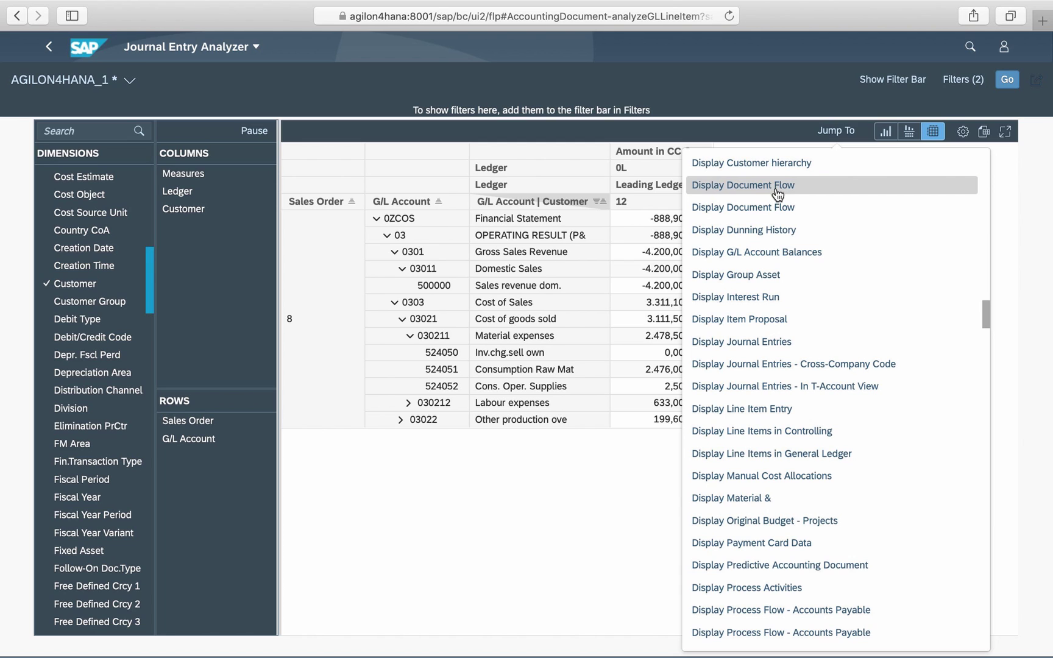
pyautogui.click(778, 194)
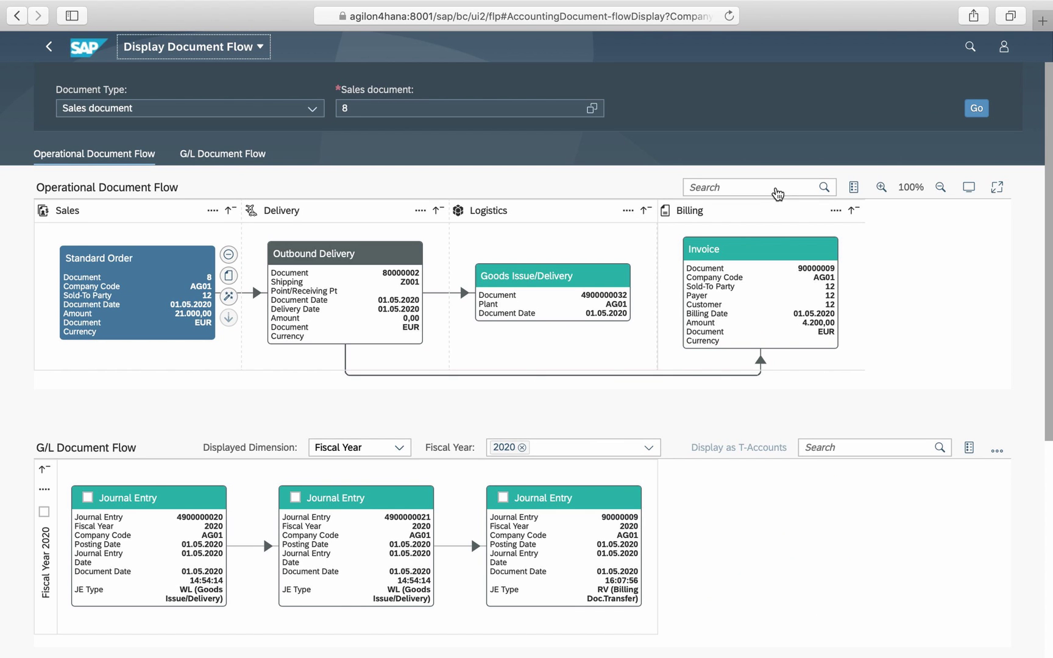
# Step: Open the invoice's billing document from the operational document flow and follow its process flow to the journal entry
pyautogui.click(788, 300)
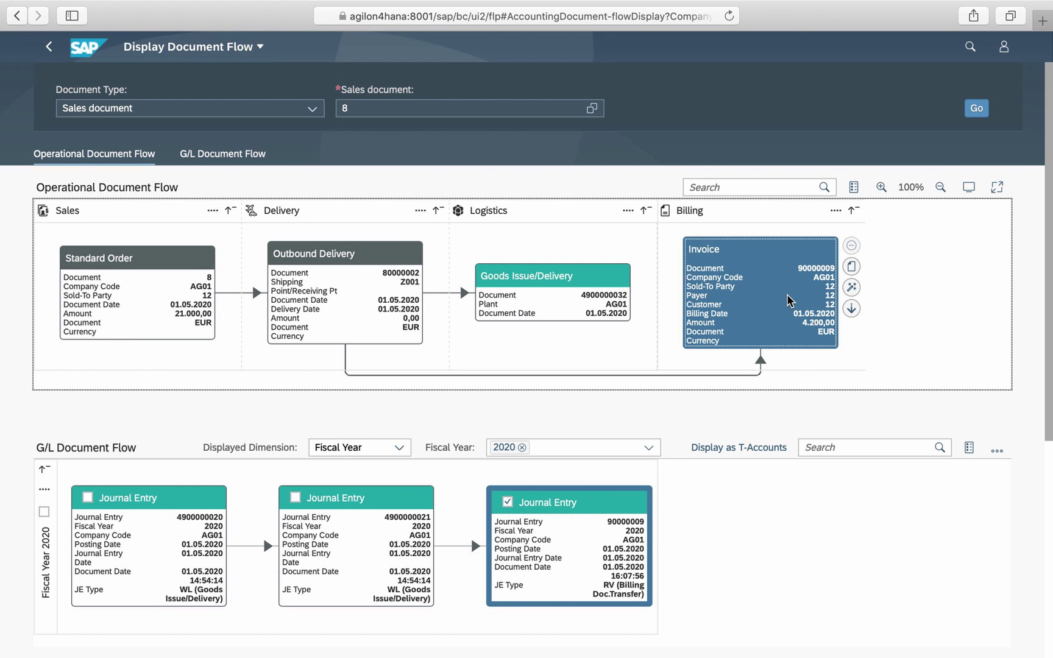
pyautogui.click(853, 267)
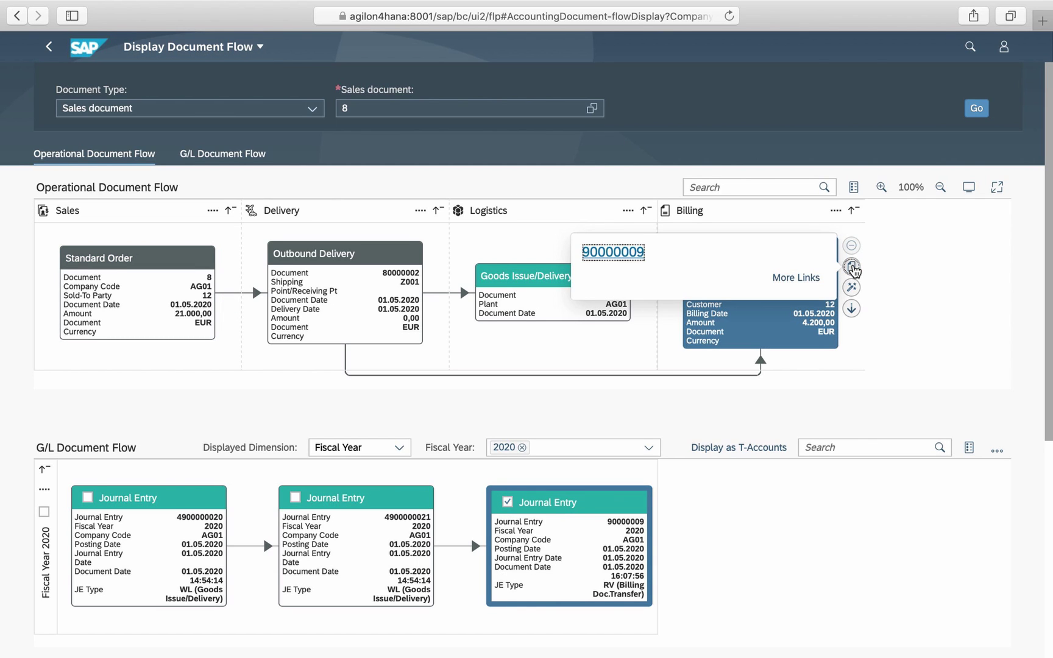
pyautogui.click(611, 253)
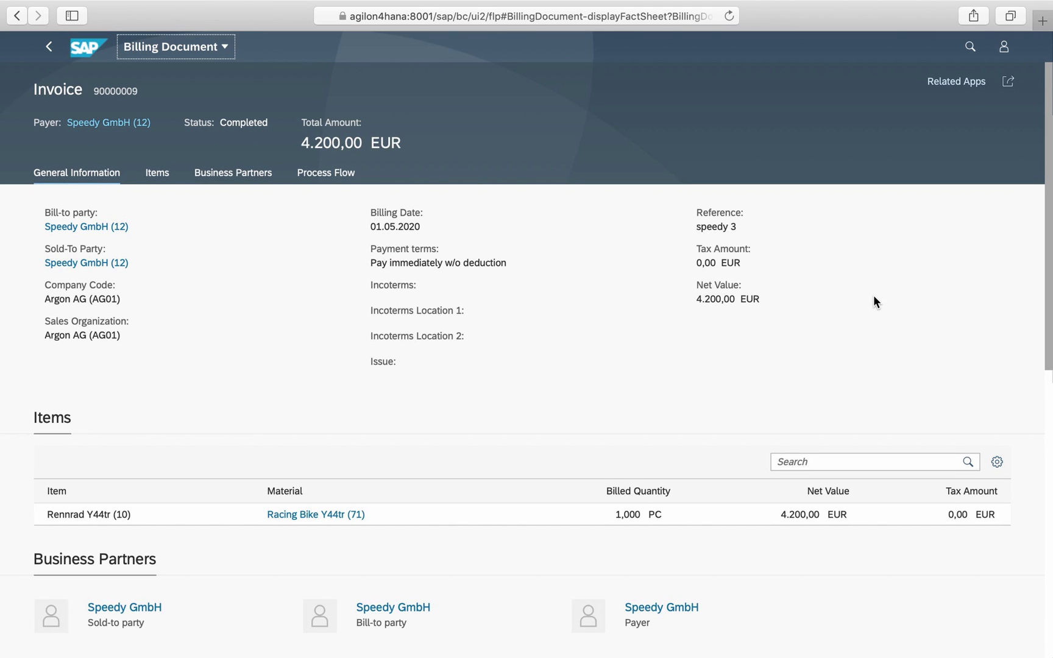
pyautogui.click(334, 178)
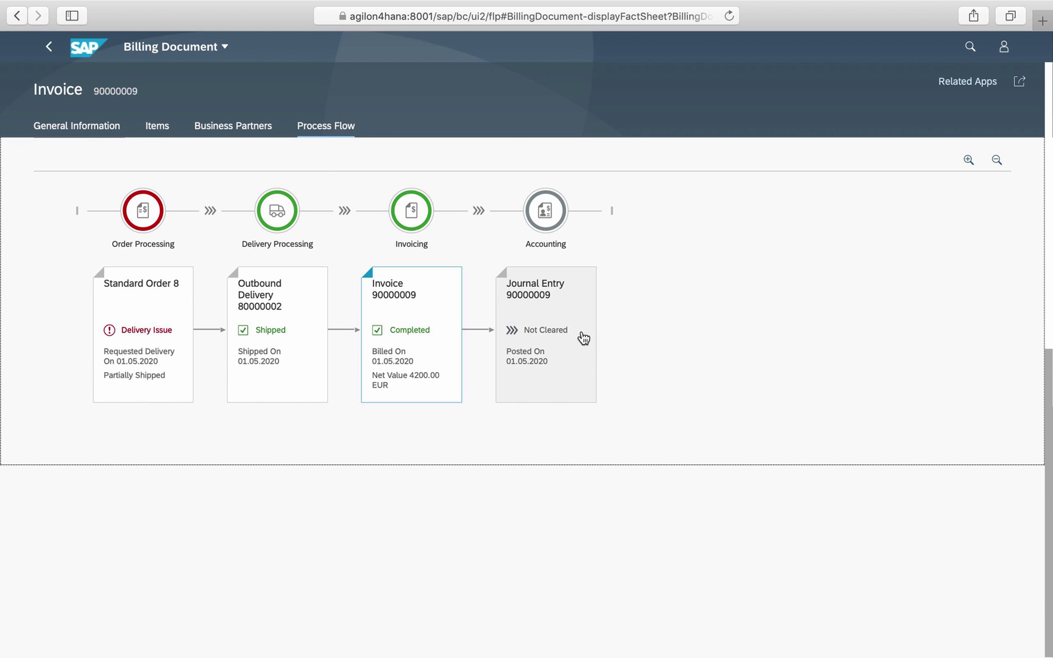
pyautogui.click(570, 321)
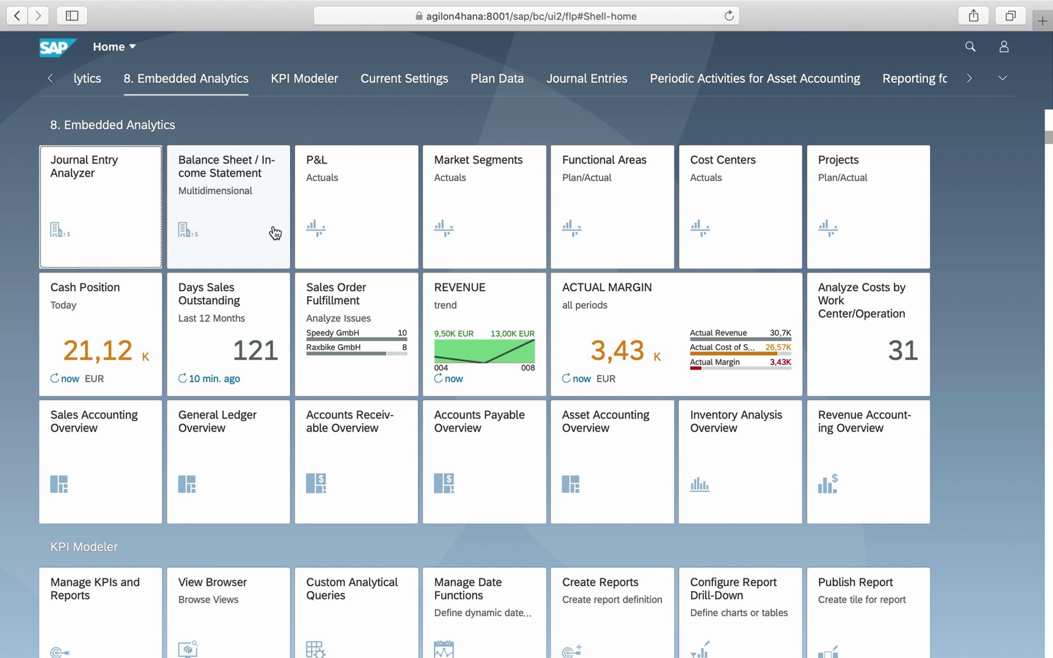
# Step: Run the multidimensional Balance Sheet / Income Statement comparing ledger 0L with XL, and add Profit Center to the columns ahead of Measures
pyautogui.click(276, 233)
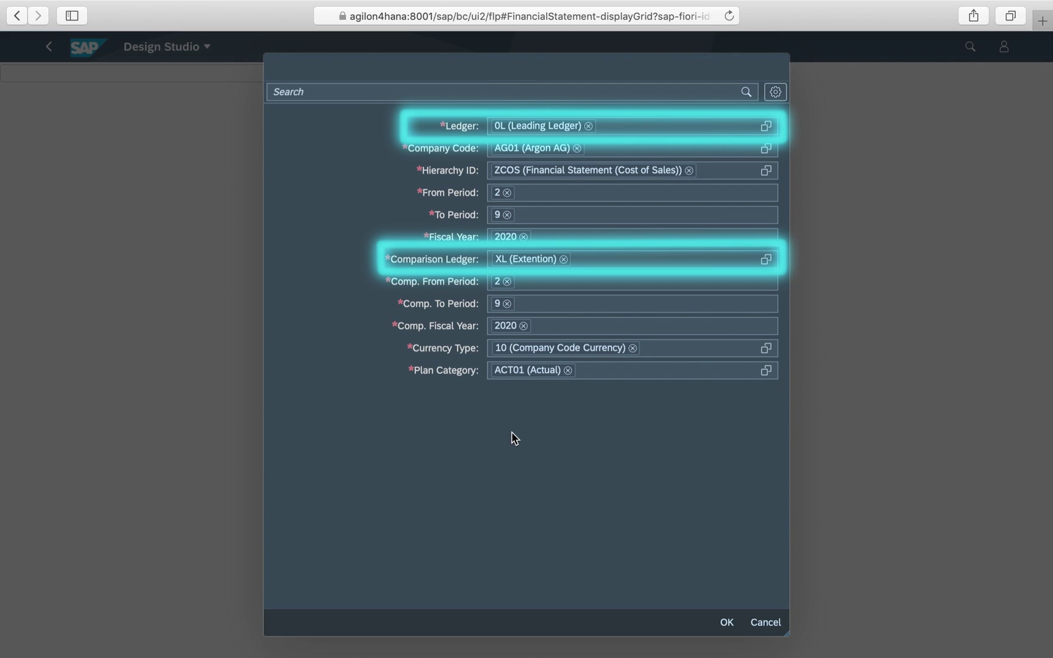
pyautogui.click(726, 622)
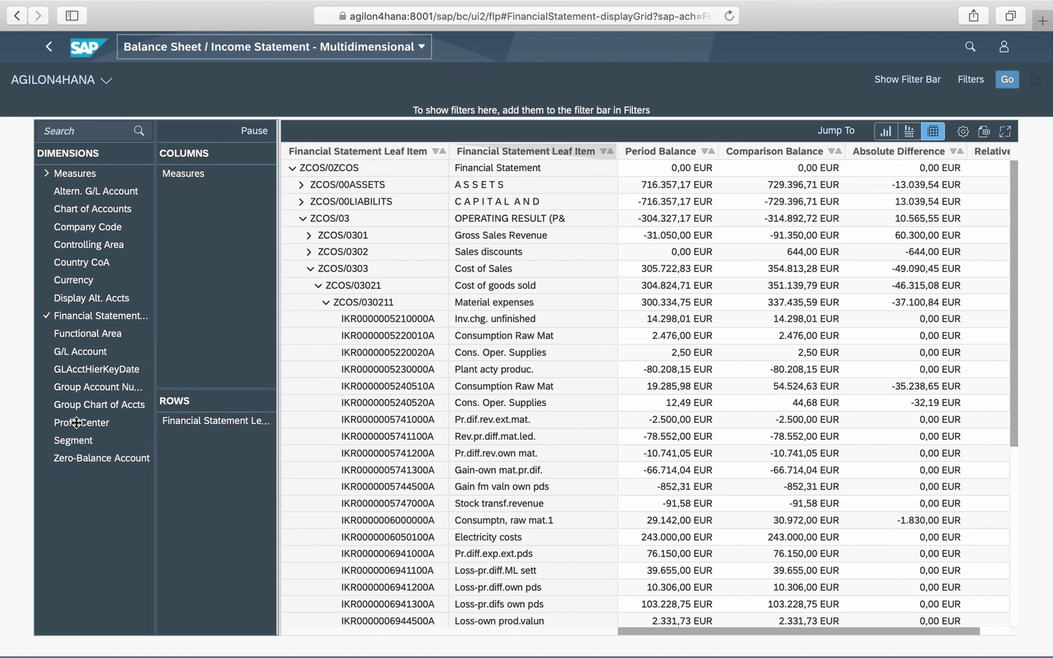
pyautogui.moveTo(80, 423); pyautogui.dragTo(208, 196)
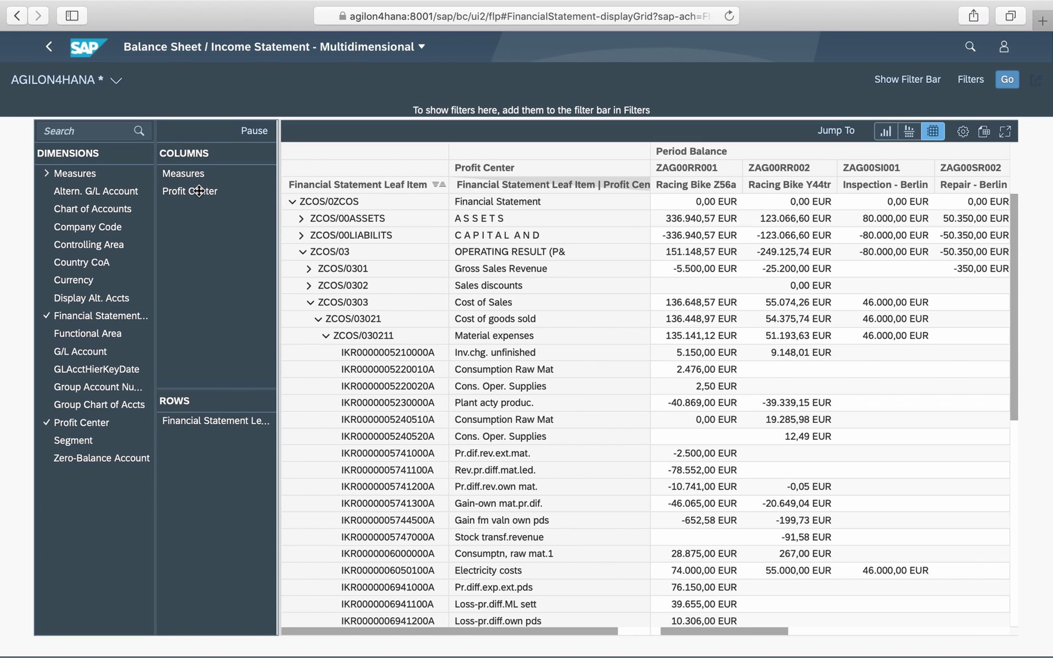
pyautogui.moveTo(199, 191); pyautogui.dragTo(201, 176)
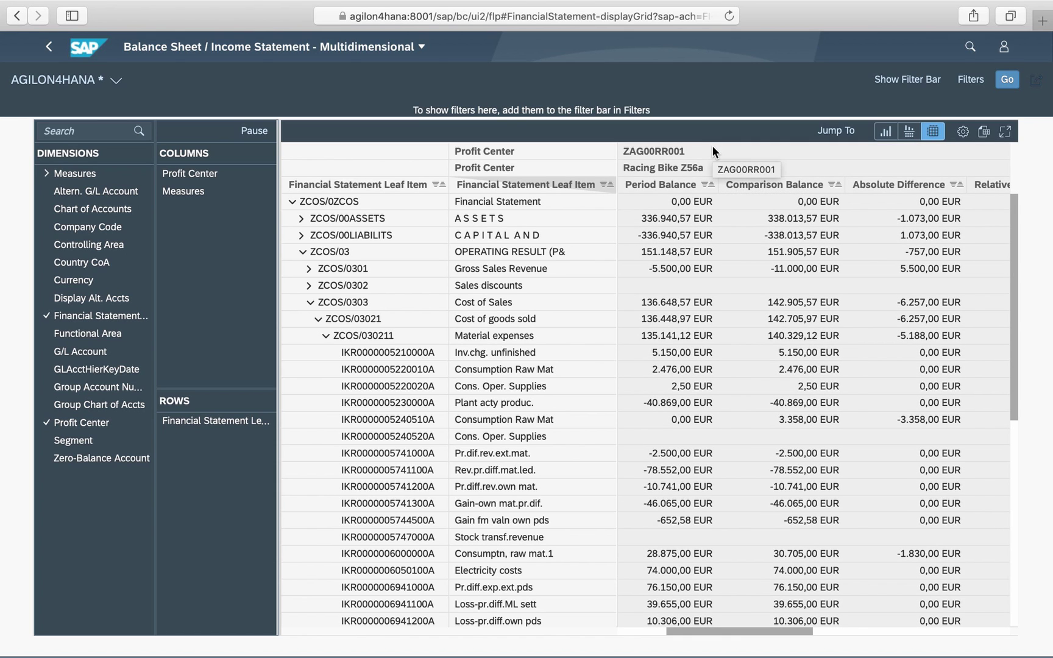
pyautogui.hscroll(5, 712, 145)
pyautogui.hscroll(5, 815, 384)
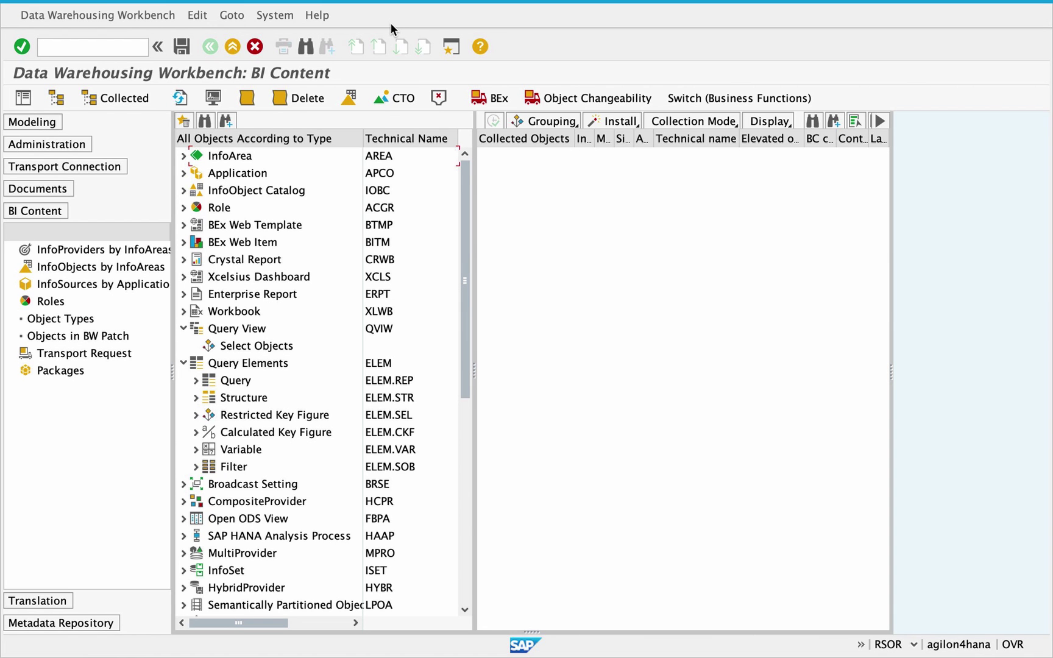
# Step: In the Data Warehousing Workbench's BI Content, expand the Query elements and widen the object name column
pyautogui.click(196, 380)
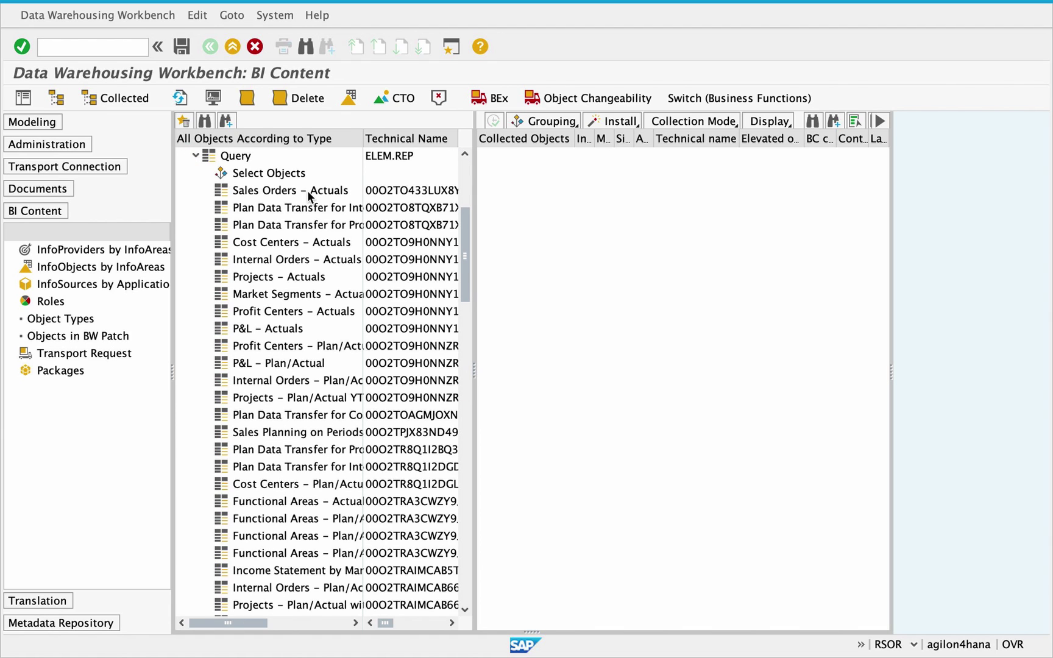
pyautogui.moveTo(364, 138); pyautogui.dragTo(433, 144)
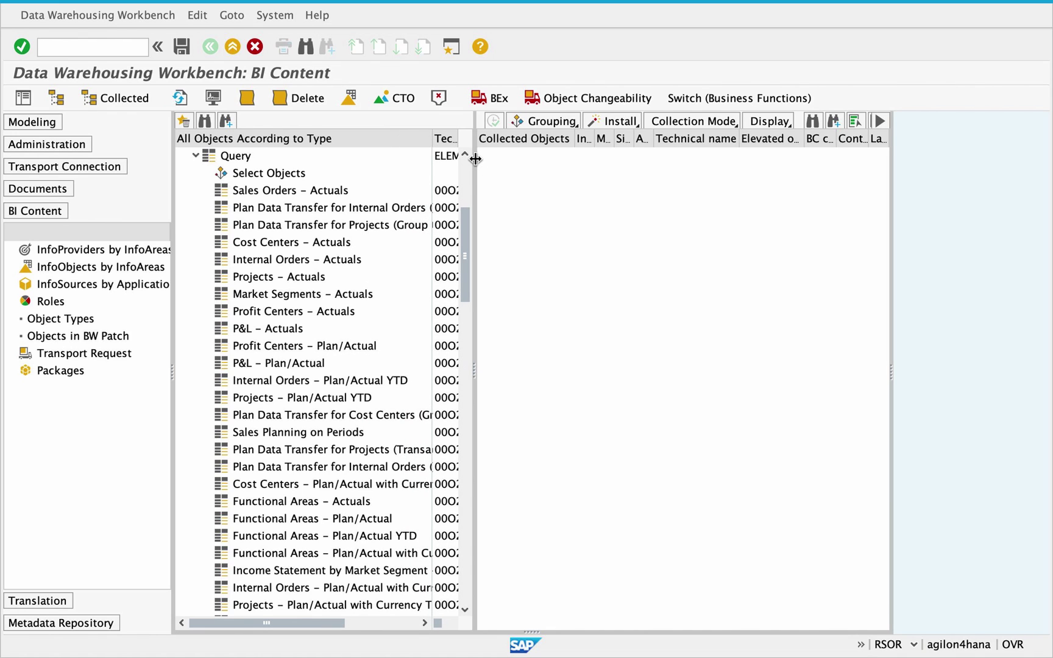
# Step: Widen the BI Content object tree to expose the Technical Name column, and enlarge the object name column
pyautogui.moveTo(475, 158); pyautogui.dragTo(601, 162)
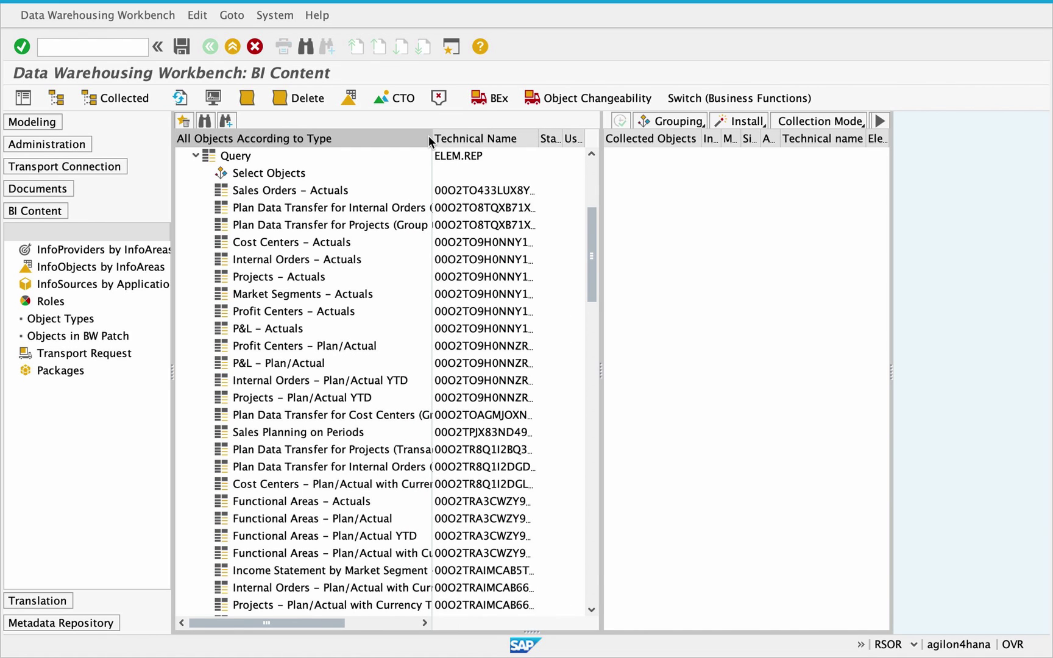
pyautogui.moveTo(432, 139); pyautogui.dragTo(534, 140)
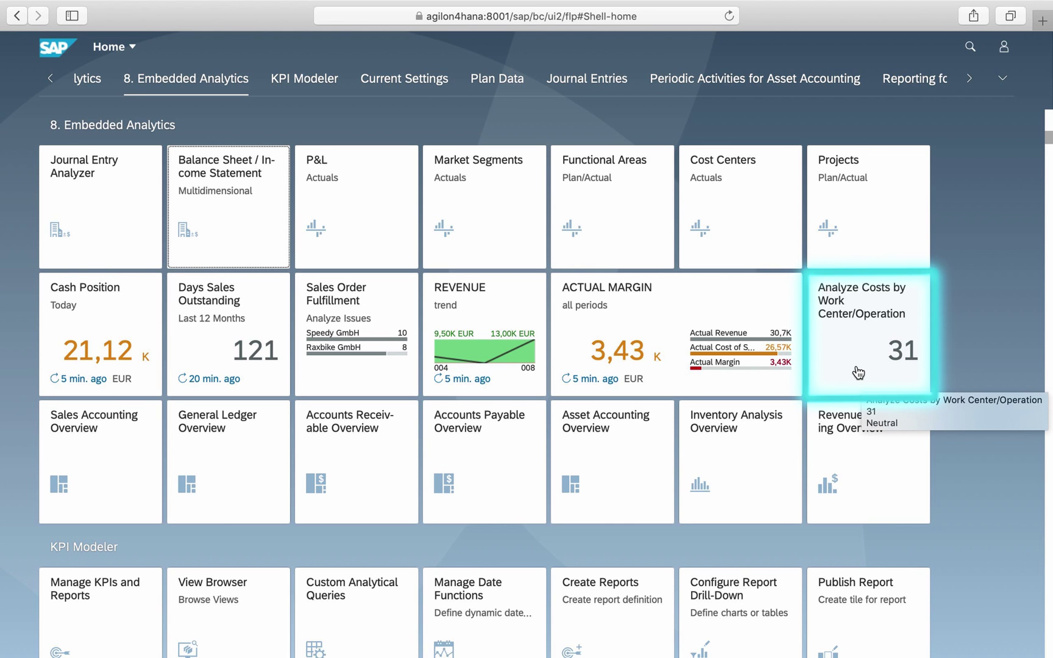
# Step: Open Analyze Costs by Work Center/Operation and add the Profit Center column to the Work Center table
pyautogui.click(858, 372)
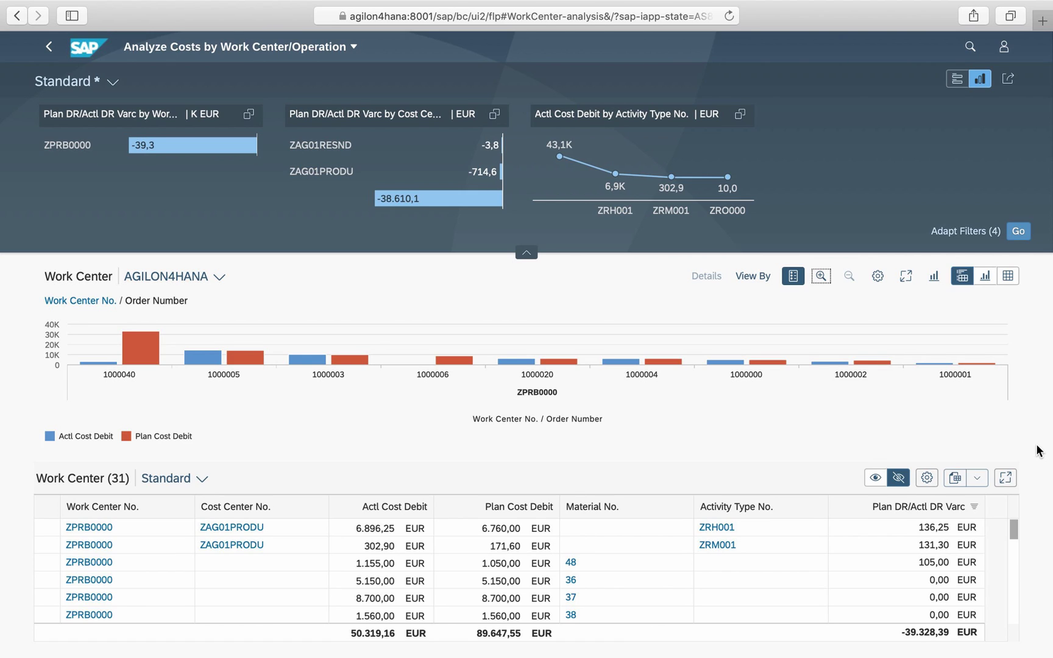
pyautogui.click(927, 478)
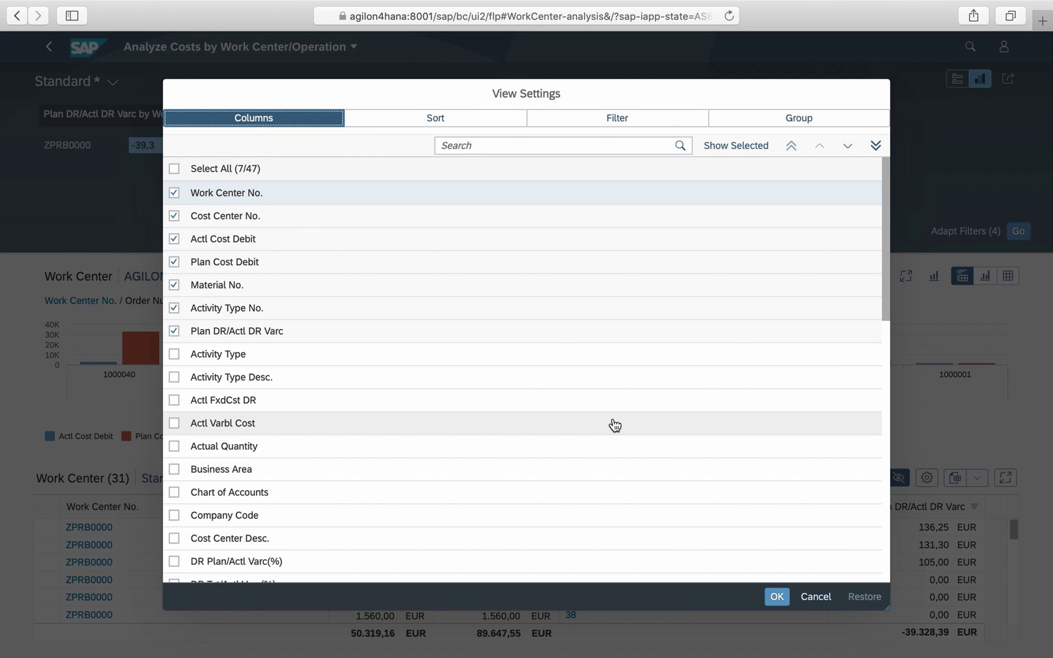
pyautogui.scroll(-2, 615, 425)
pyautogui.scroll(-10, 634, 395)
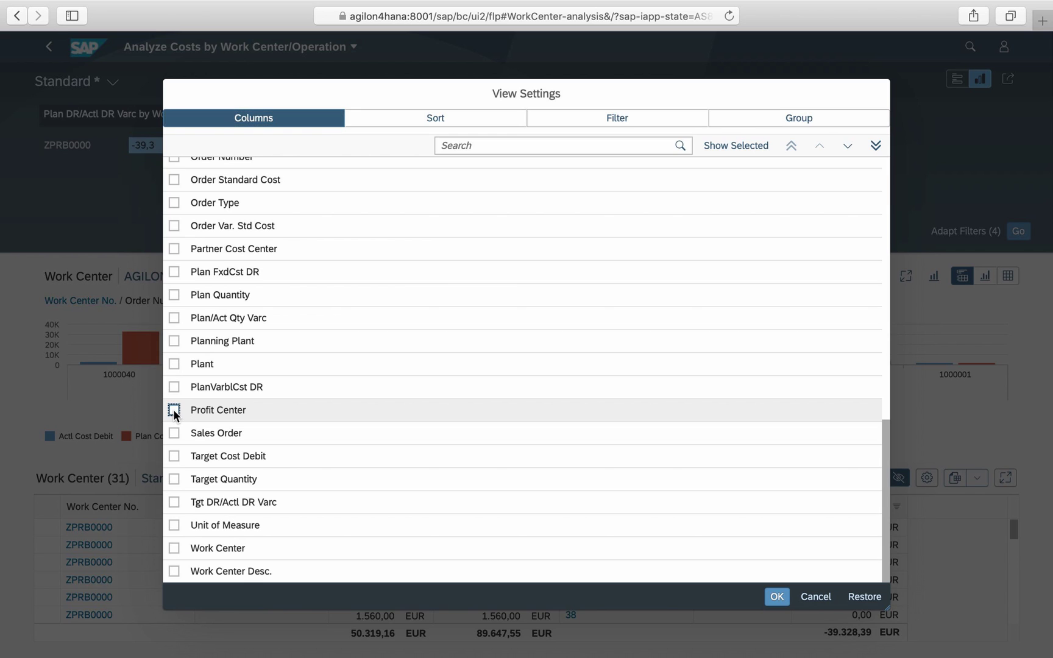
pyautogui.click(173, 410)
pyautogui.press('Return')
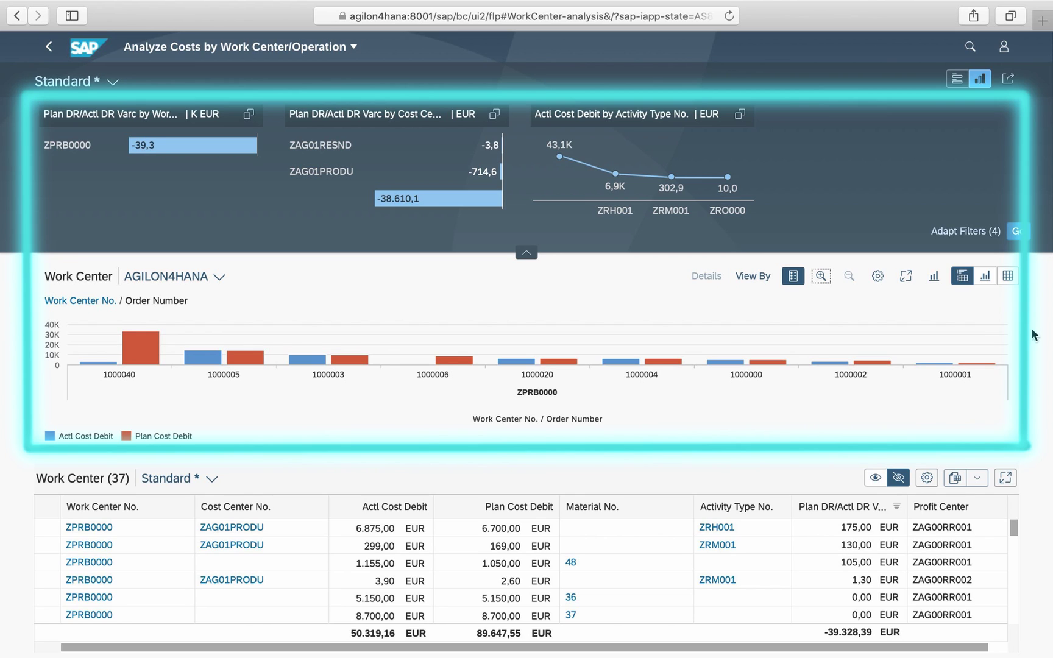
# Step: Collapse the filter header, add the Activity Type dimension to the Work Center chart, and sort it by Order Number descending
pyautogui.click(526, 253)
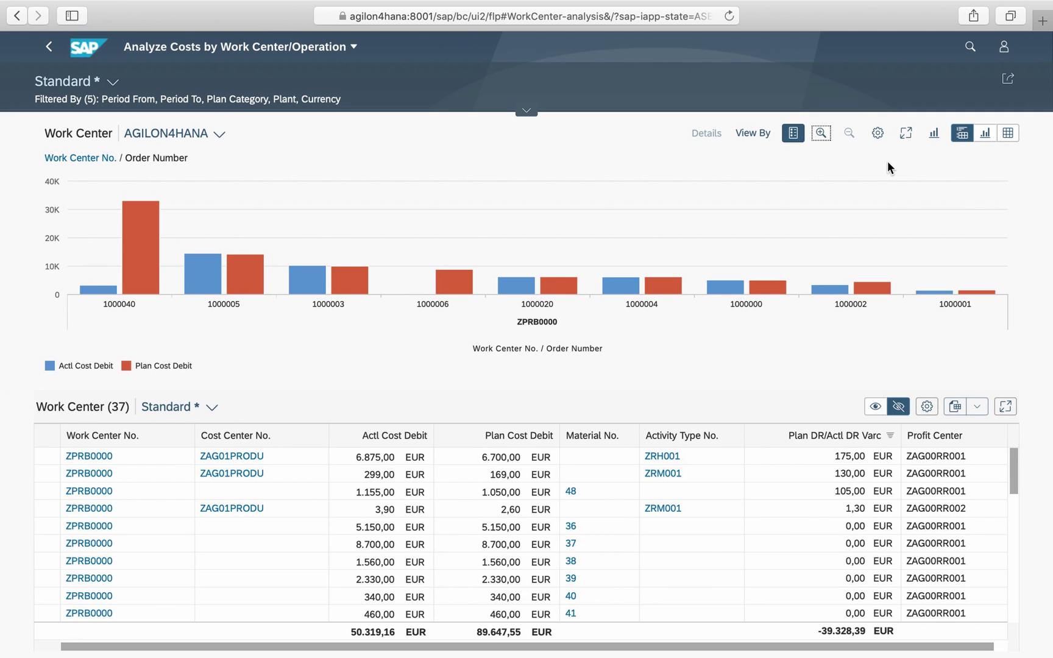
pyautogui.click(878, 137)
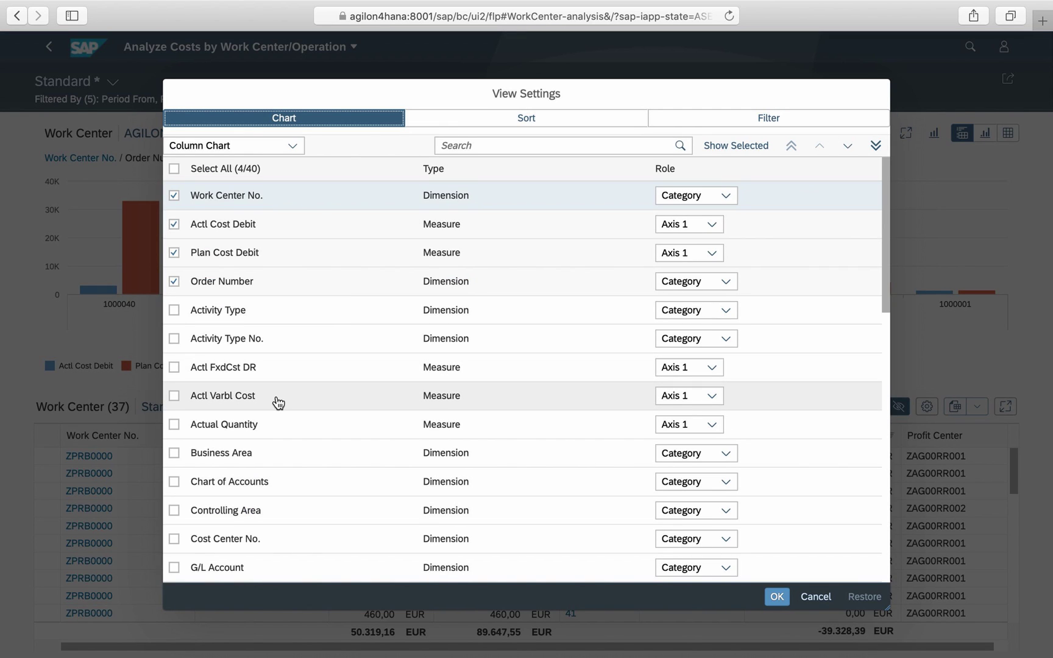
pyautogui.click(174, 310)
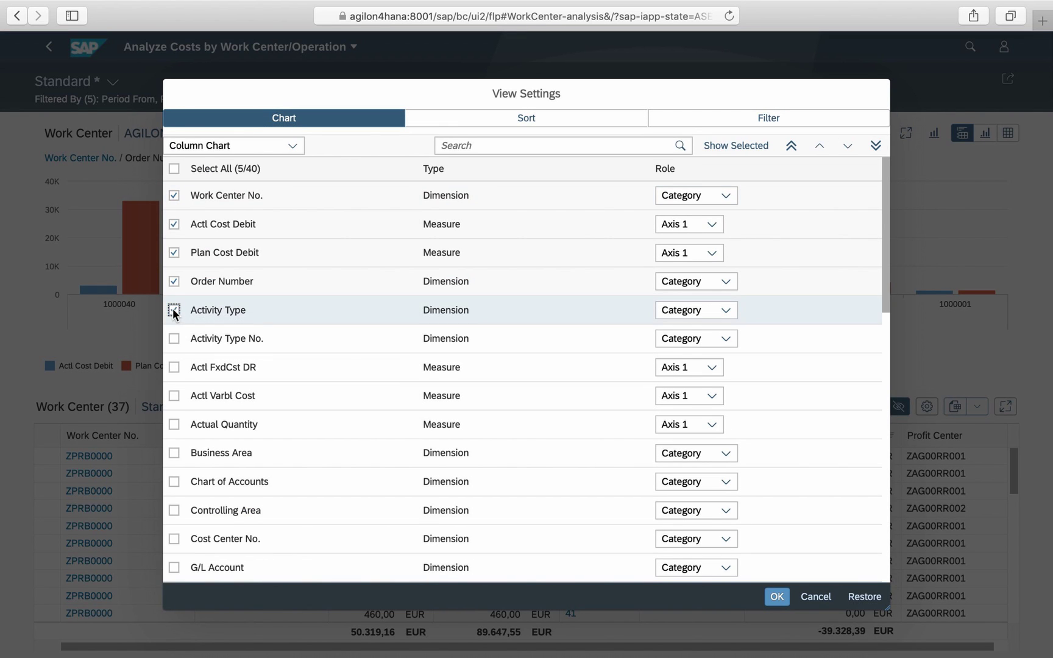
pyautogui.click(496, 119)
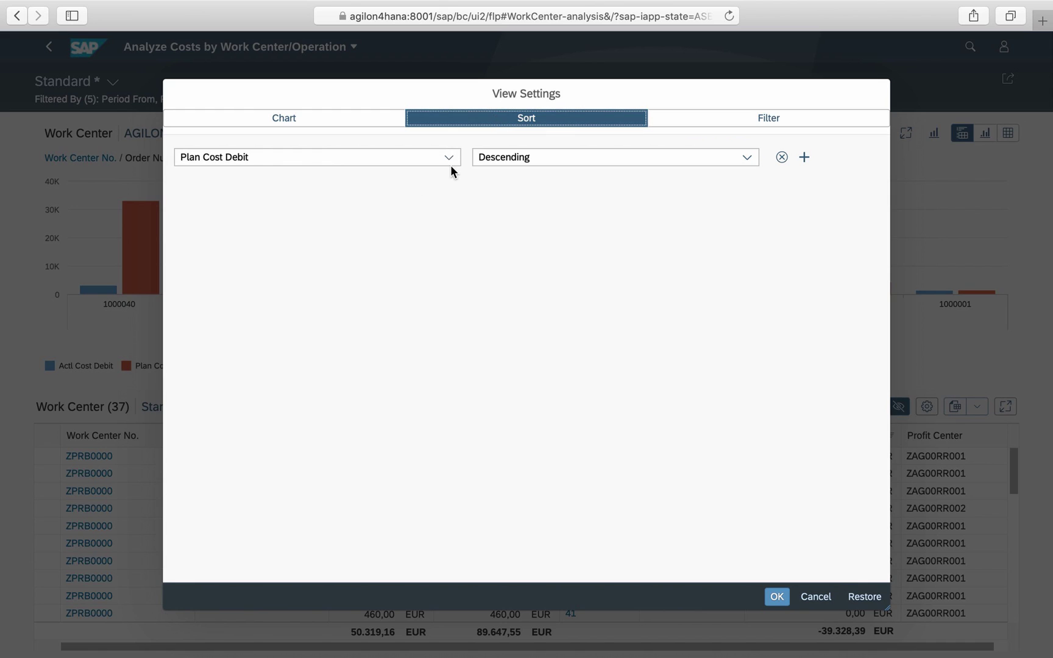
pyautogui.click(450, 163)
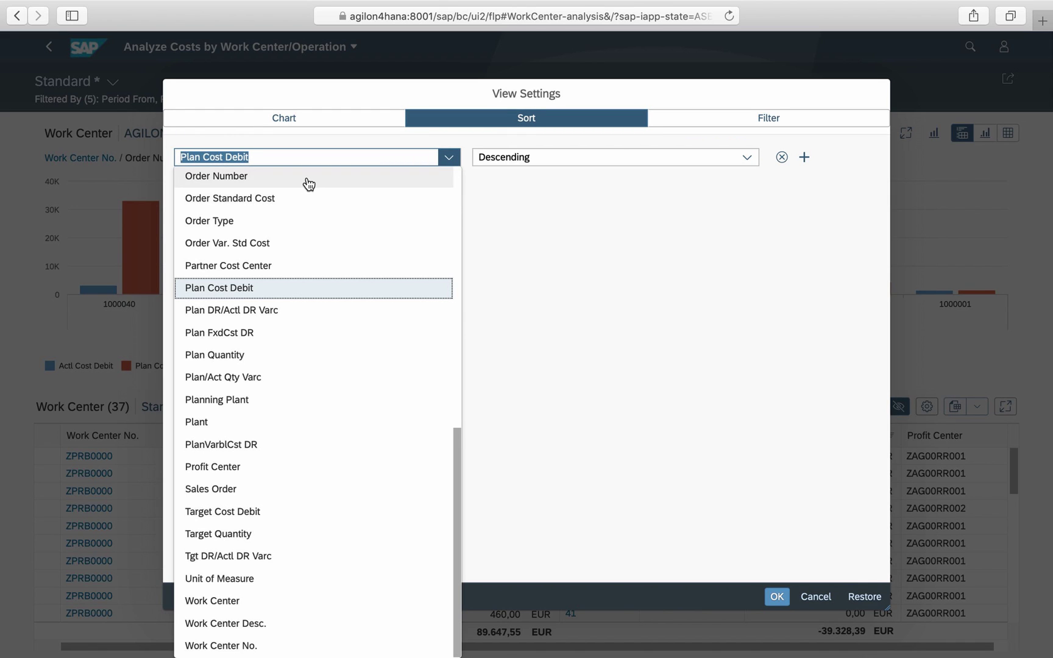
pyautogui.click(308, 178)
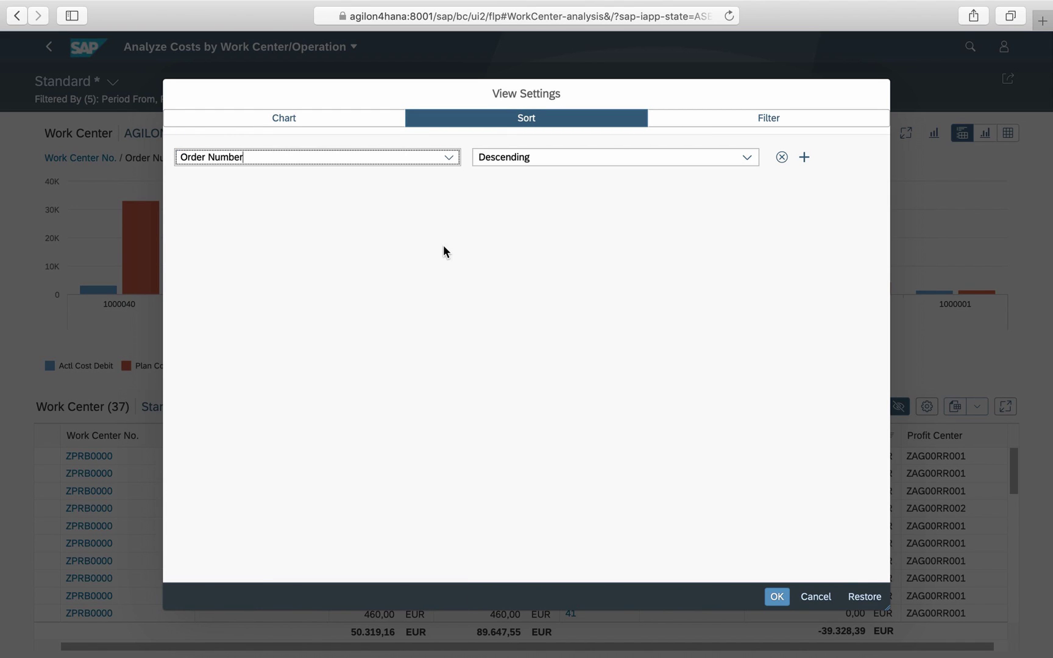
# Step: Filter the chart to exclude Activity Type equal to ZRM001 and apply the view settings
pyautogui.hotkey('shift', 'Tab')
pyautogui.press('Right')
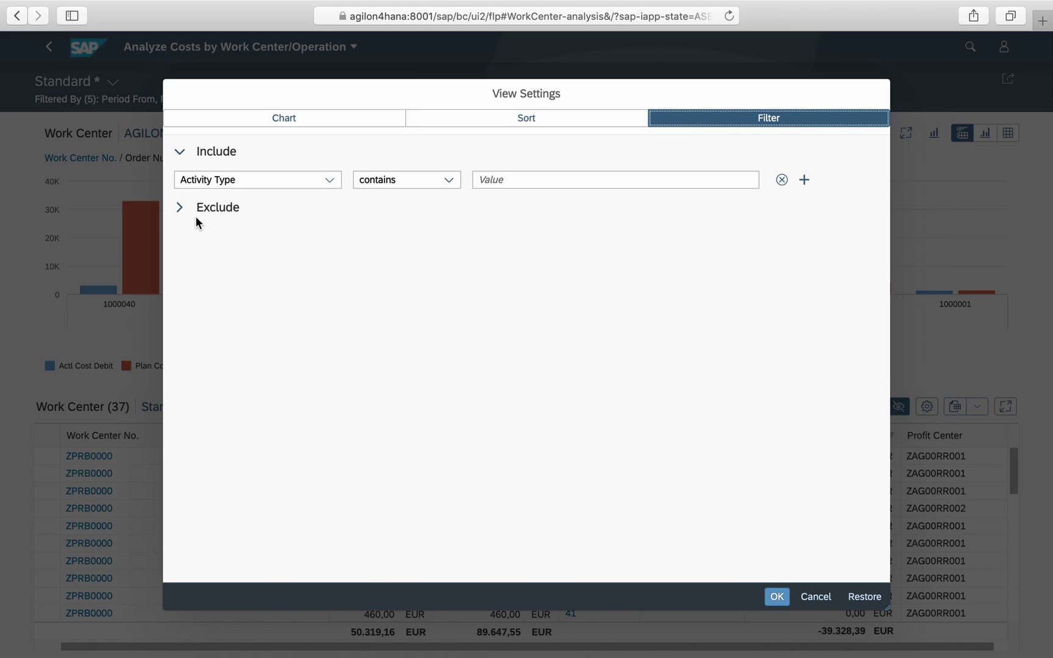
pyautogui.click(179, 207)
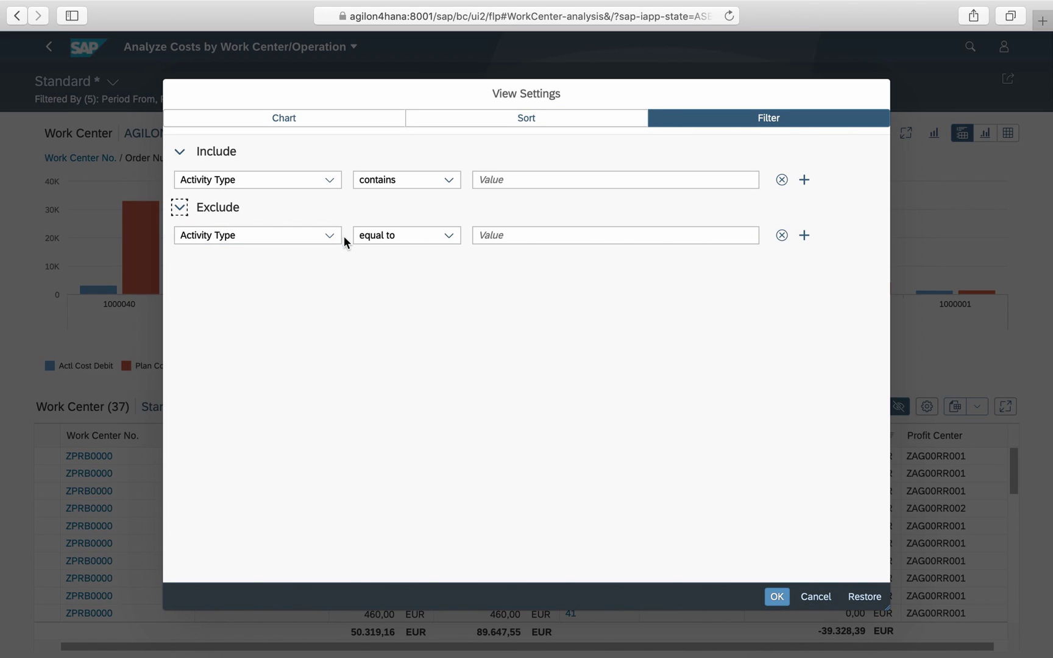
pyautogui.click(533, 237)
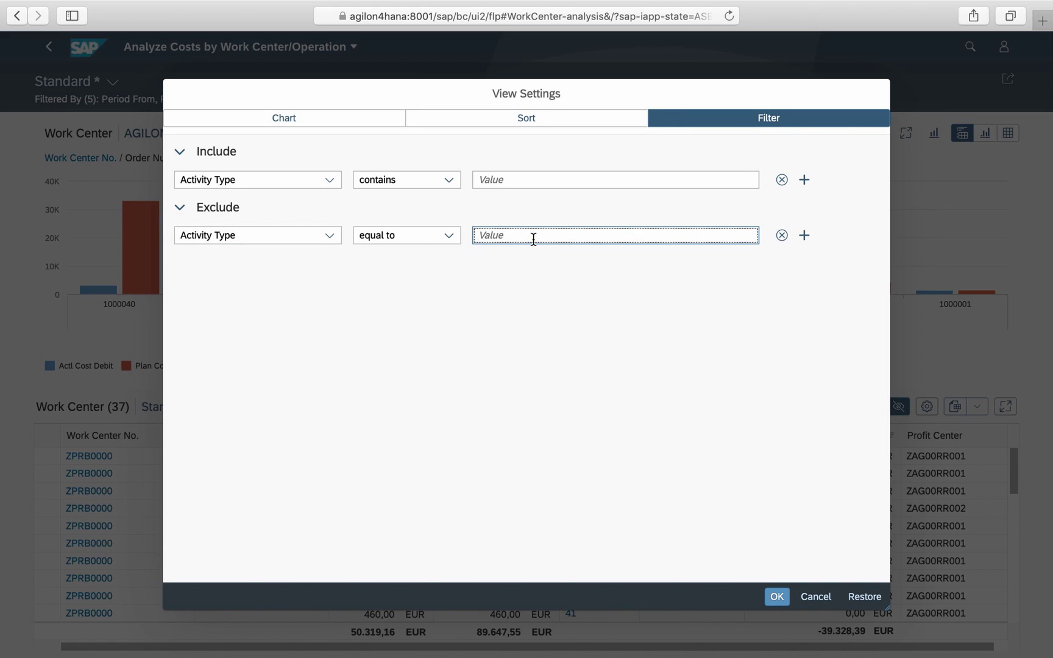
pyautogui.write('ZRM001')
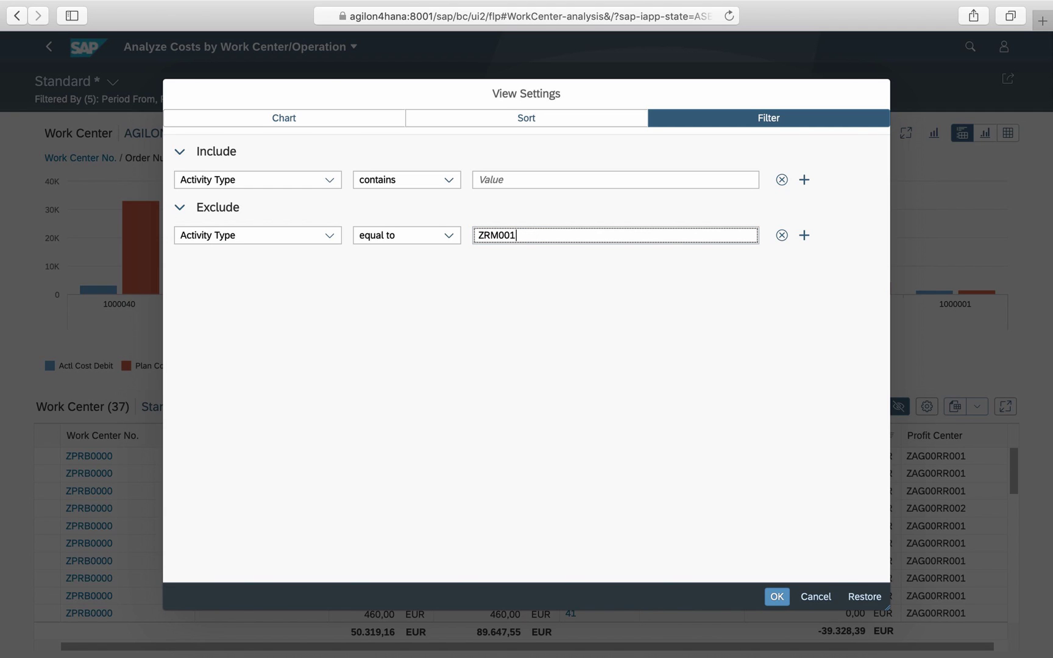
pyautogui.press('Return')
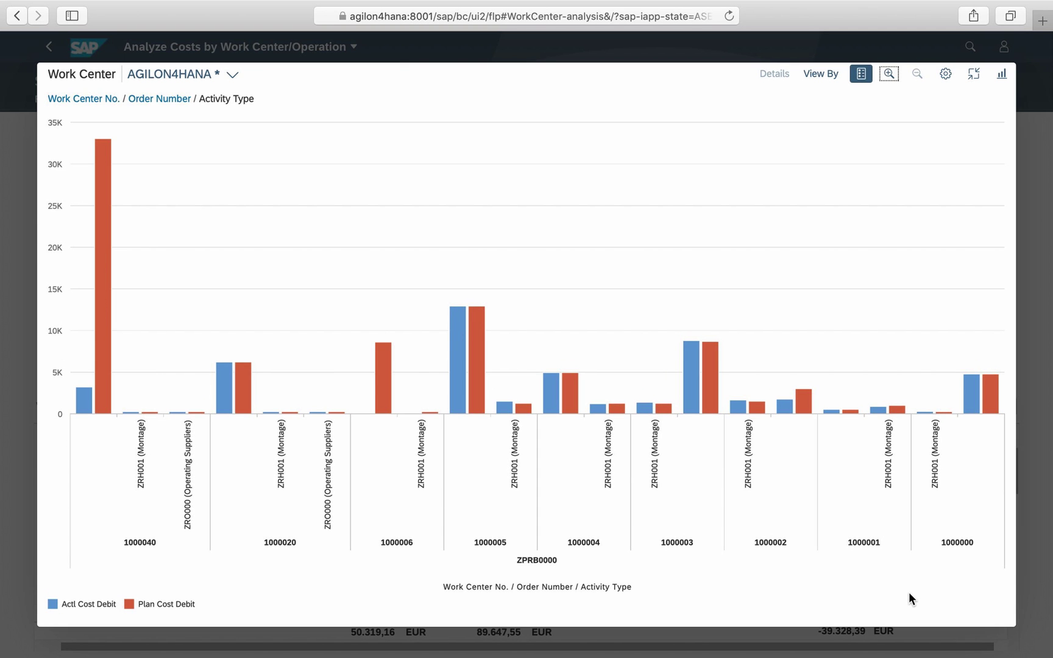
# Step: Change the Work Center chart to a Line Chart and save it as a new view named AGILON4HANA_5
pyautogui.click(1001, 75)
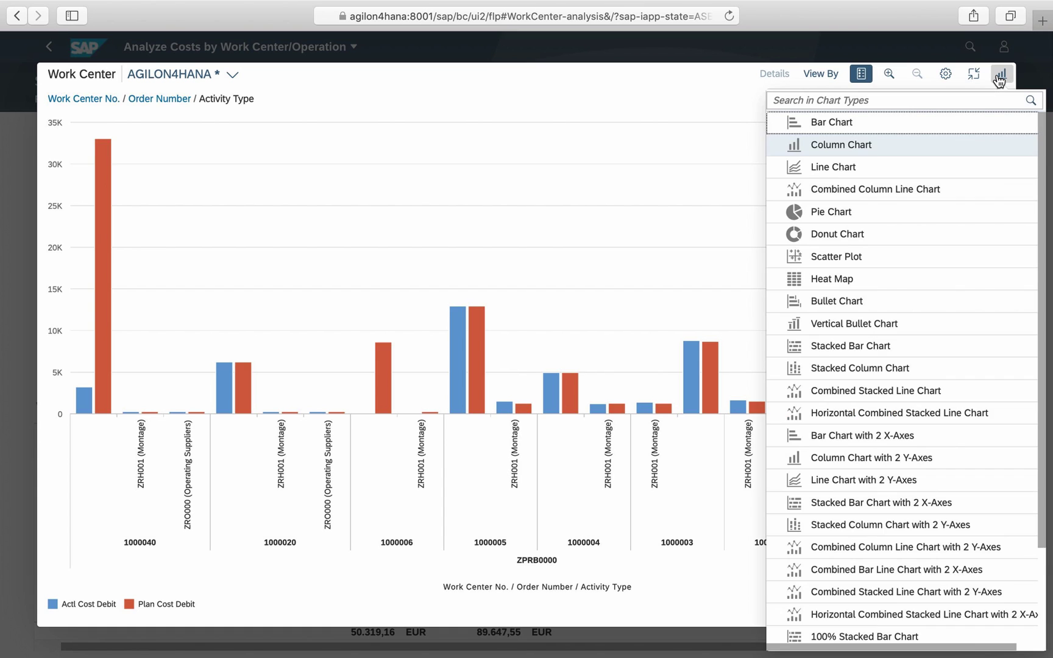
pyautogui.click(818, 168)
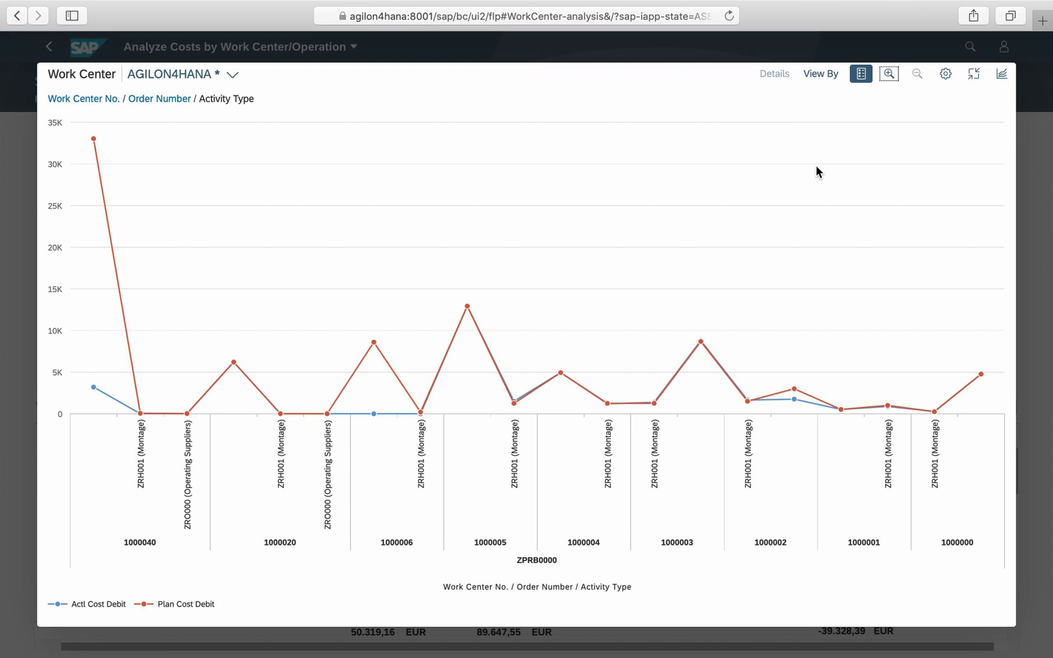
pyautogui.click(232, 75)
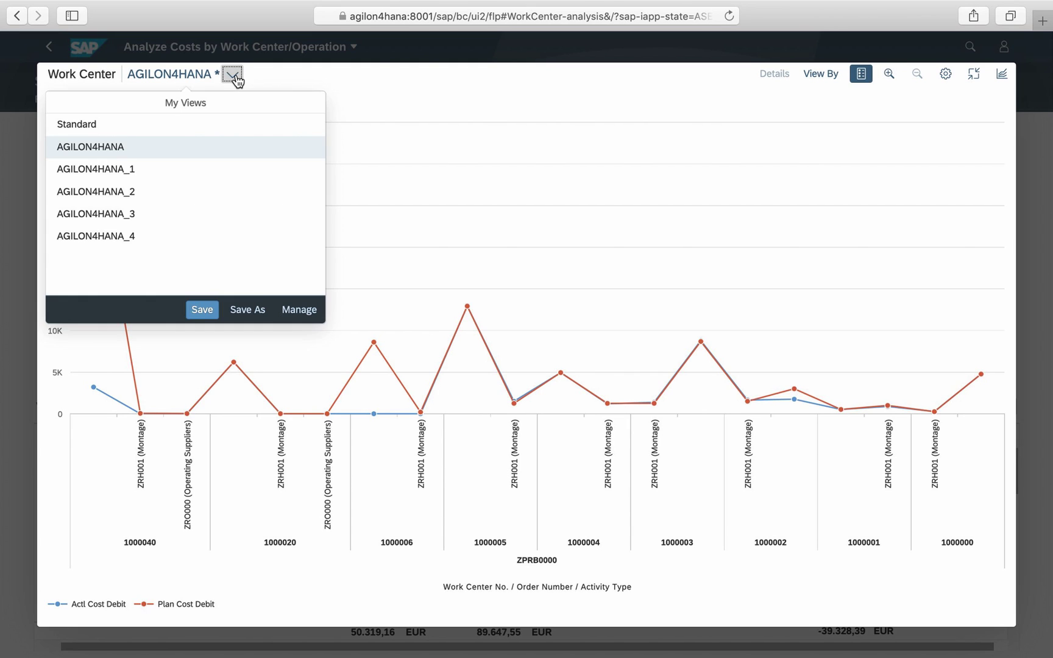
pyautogui.click(252, 310)
pyautogui.click(512, 319)
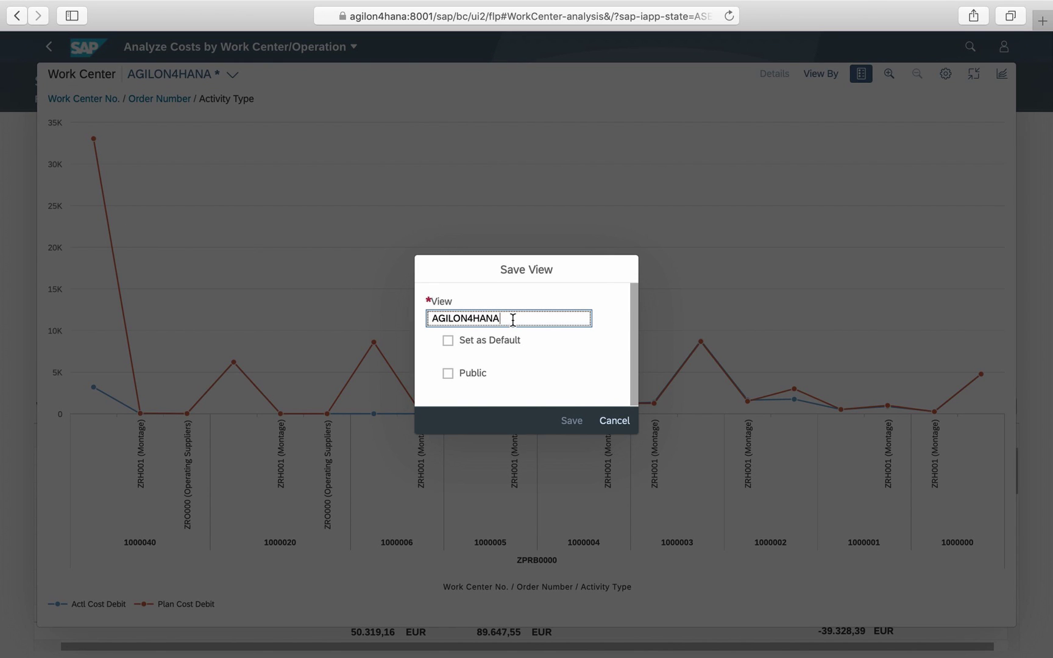
pyautogui.write('_5')
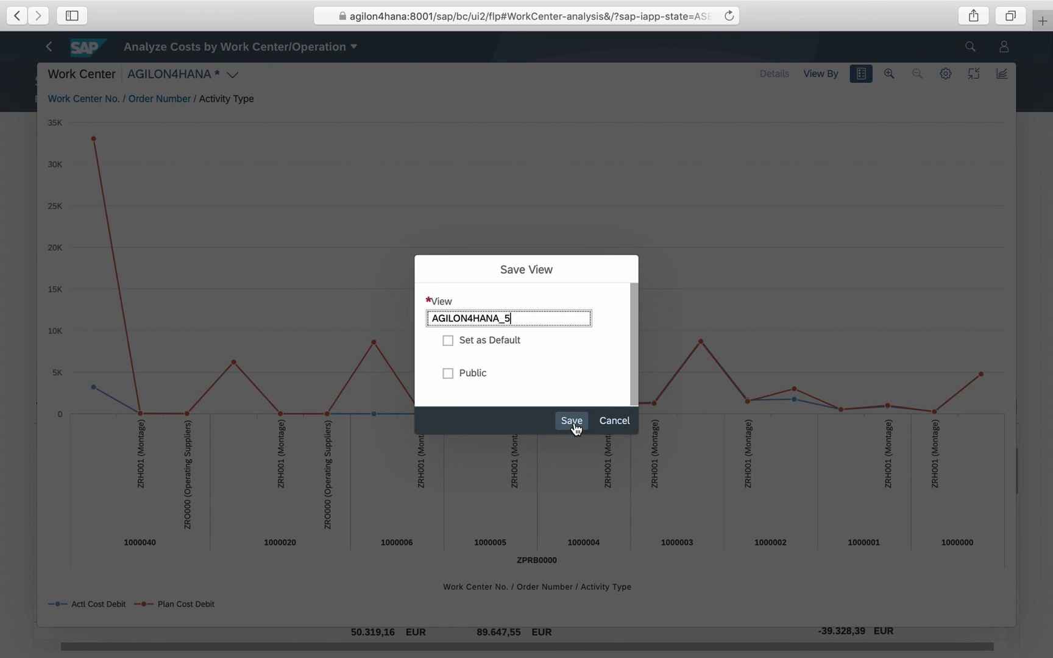
pyautogui.click(574, 424)
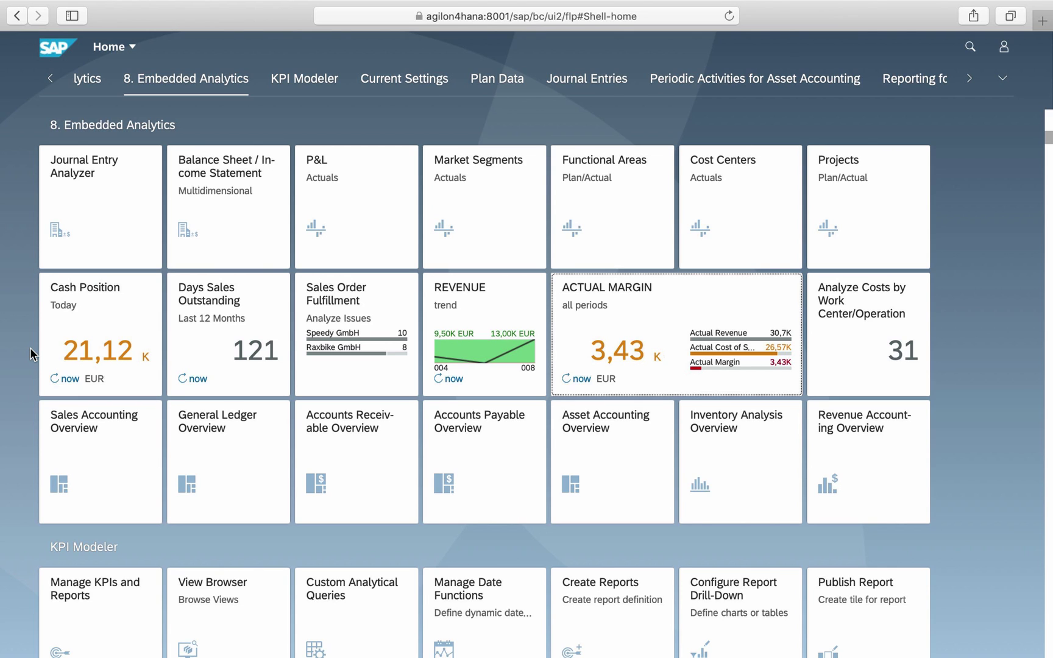
# Step: Open today's Cash Position and drill from the bank country bar into the Cash Flow Analyzer
pyautogui.click(142, 323)
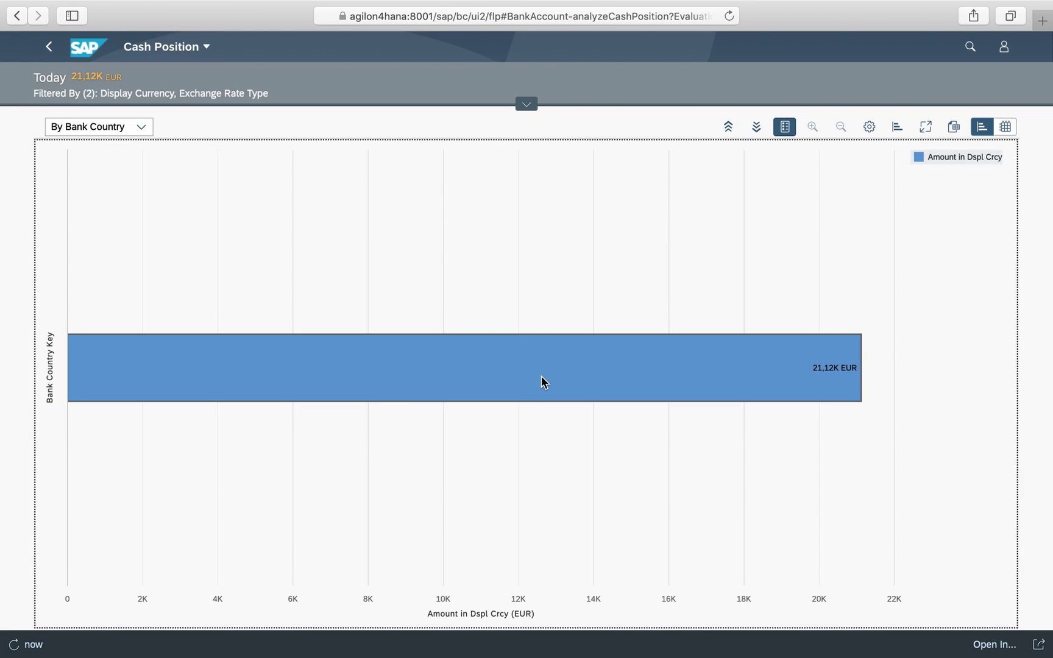
pyautogui.click(541, 376)
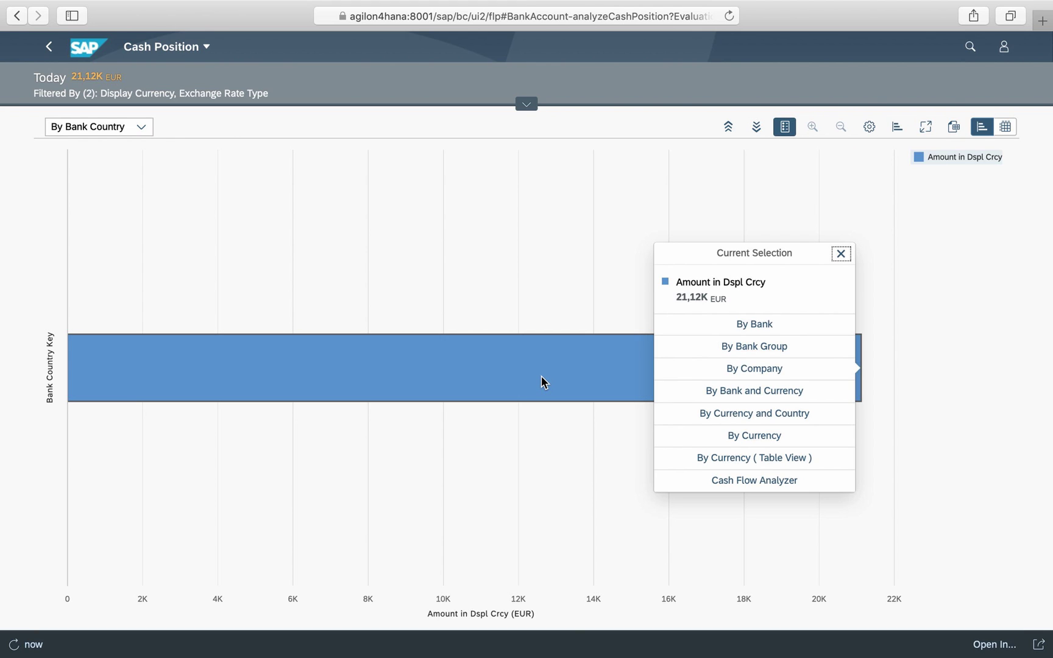
pyautogui.click(726, 481)
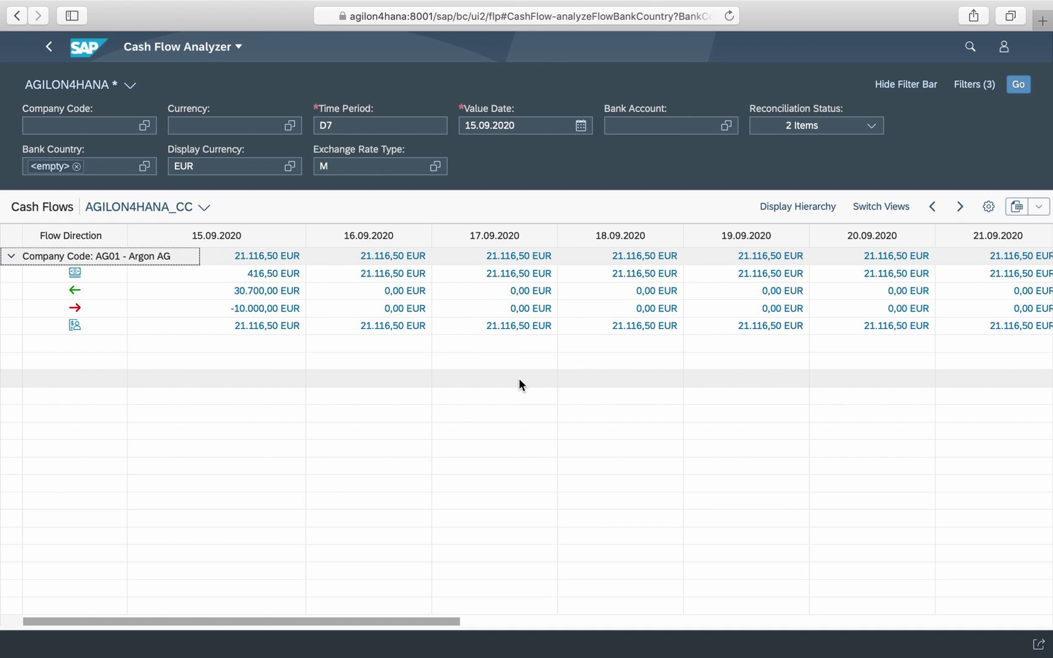
# Step: Check the cash flow items behind company code AG01's first-row amount for 15.09.2020, and open the link in the second document row
pyautogui.click(274, 275)
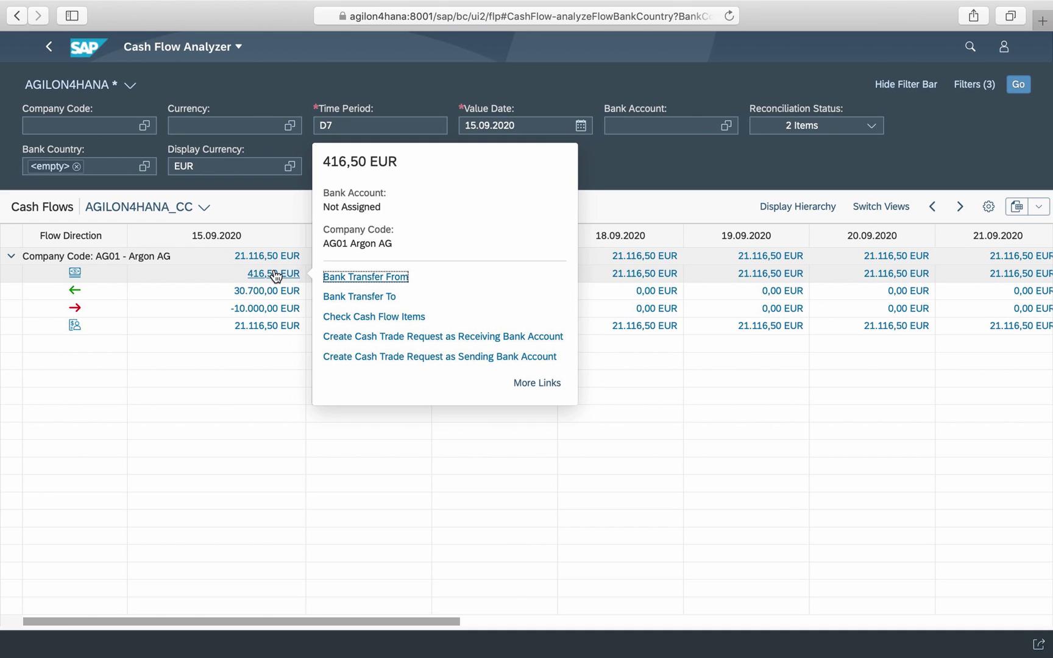
pyautogui.click(391, 318)
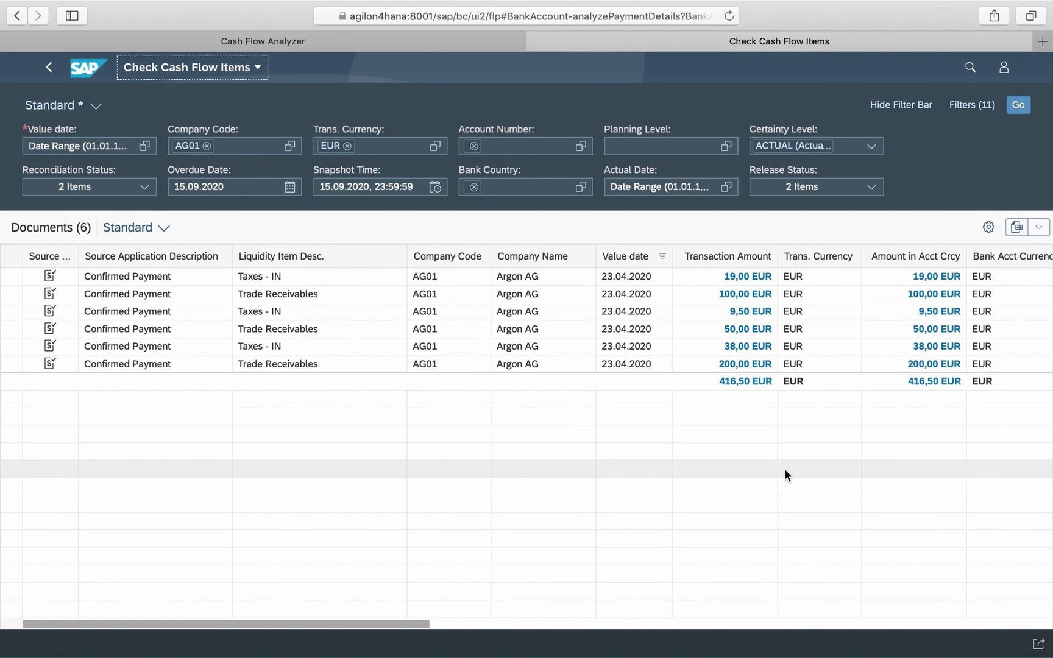
pyautogui.hscroll(2, 784, 470)
pyautogui.click(709, 295)
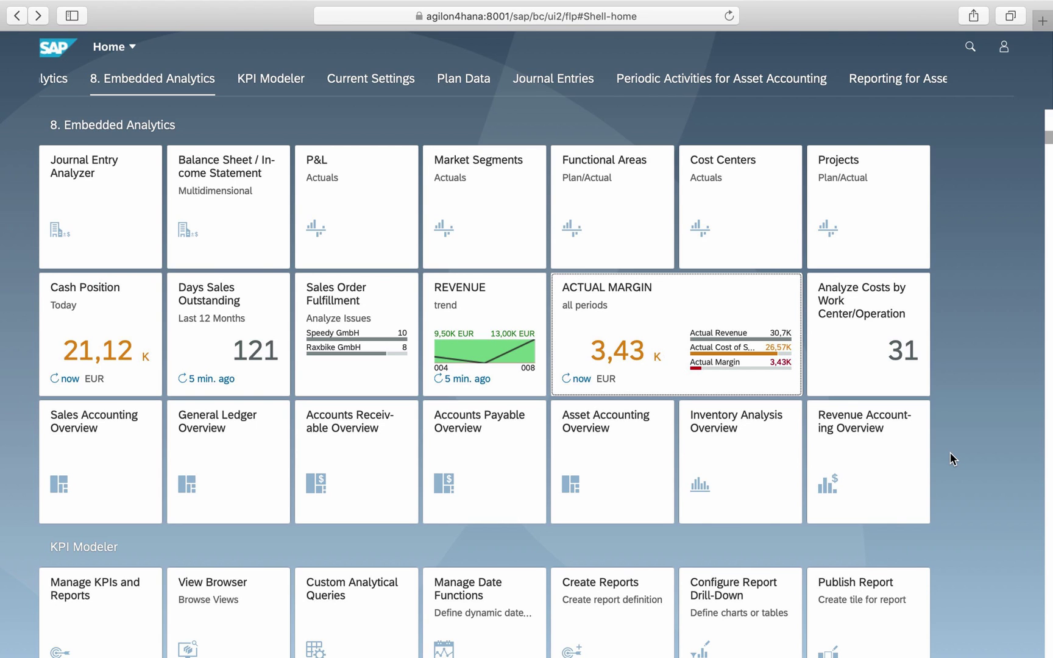
# Step: Open the Sales Accounting Overview and look through its cards on sales orders, revenue and margins
pyautogui.click(127, 482)
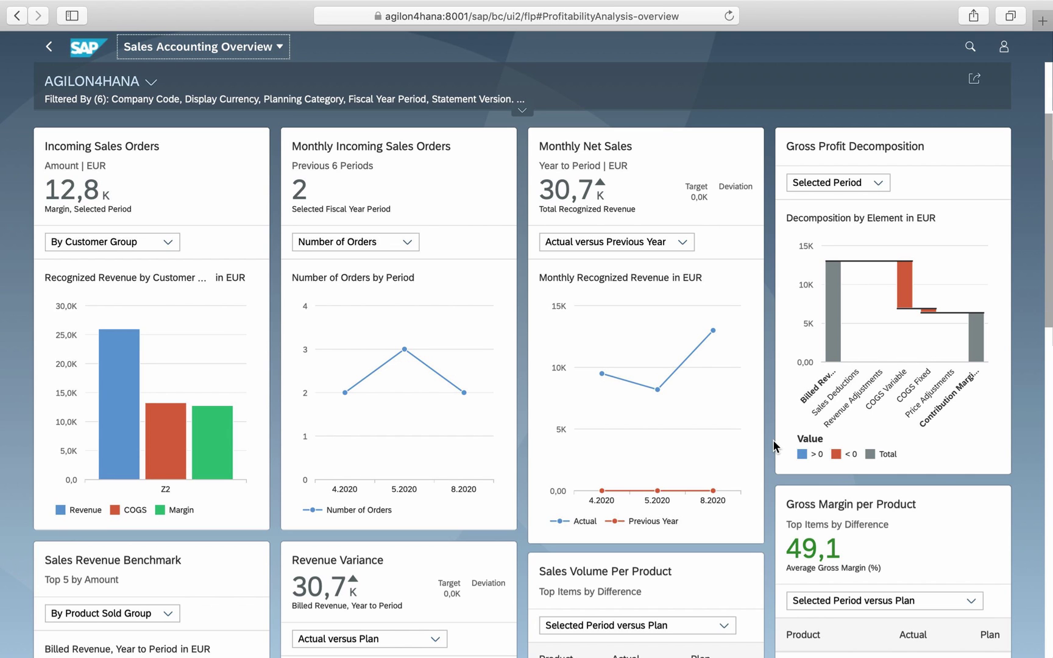
pyautogui.scroll(-5, 773, 440)
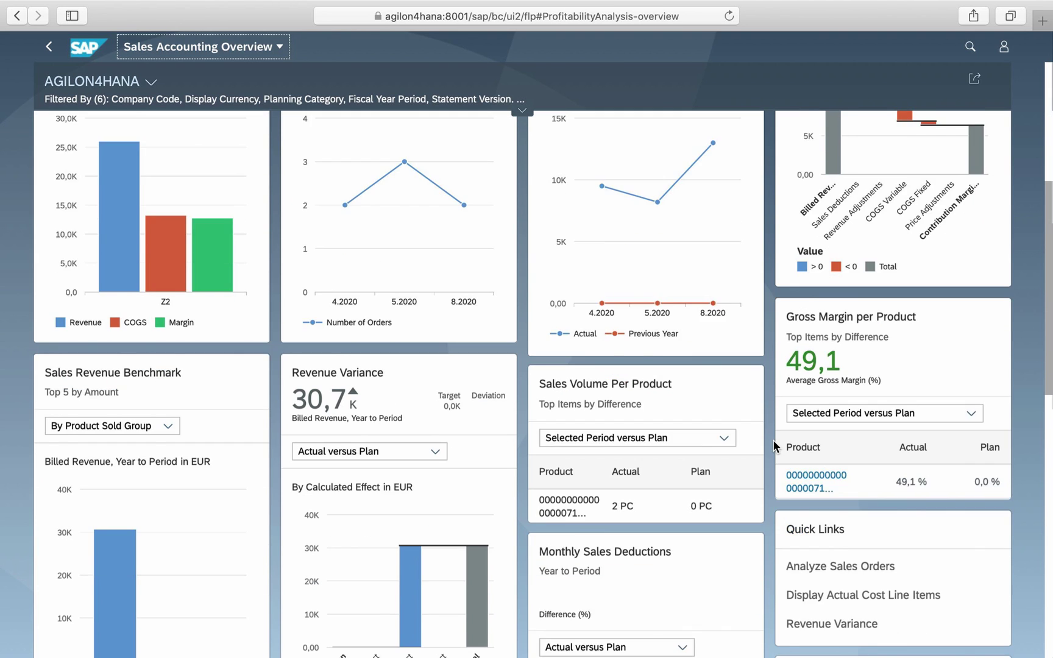
pyautogui.scroll(5, 462, 239)
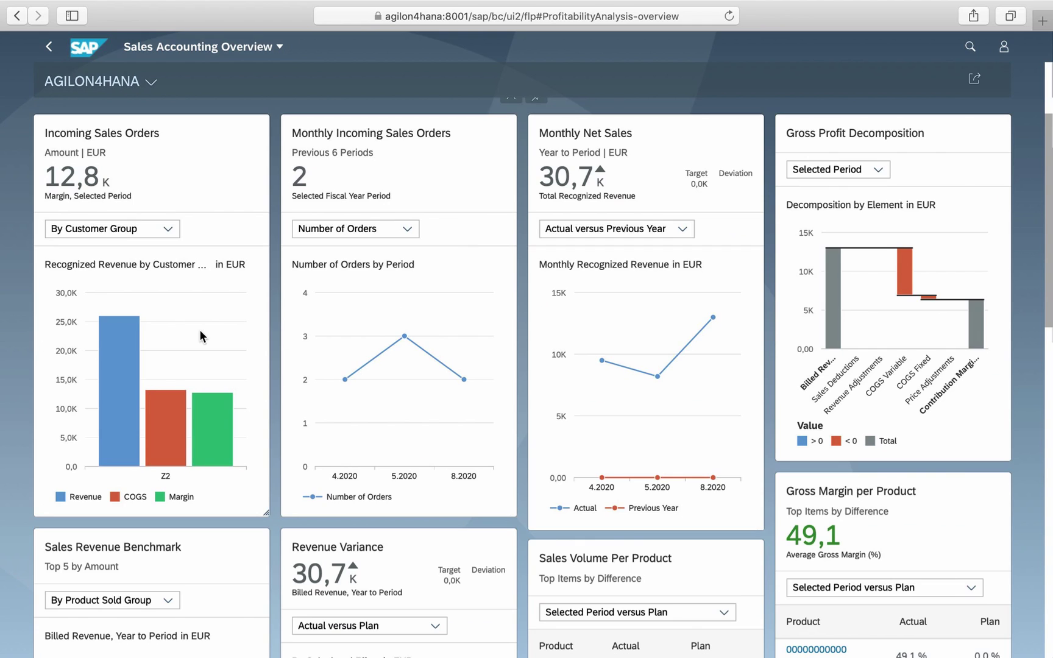
# Step: Drill from the Z2 customer group's revenue column into Incoming Sales Orders, and expand the first sales order to review its G/L account items
pyautogui.click(124, 396)
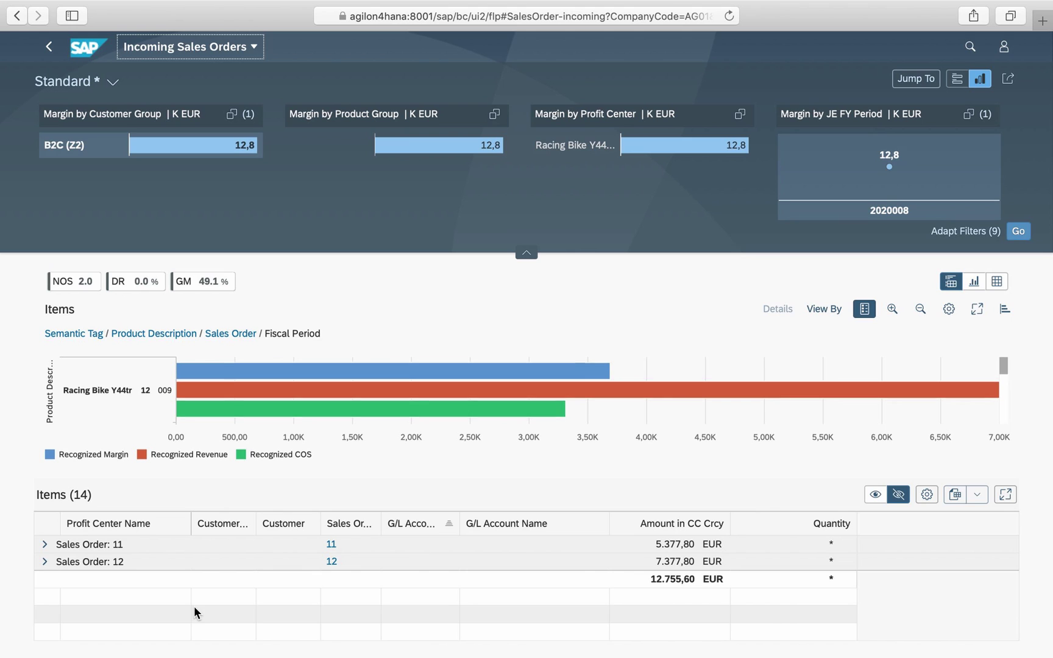
pyautogui.click(45, 545)
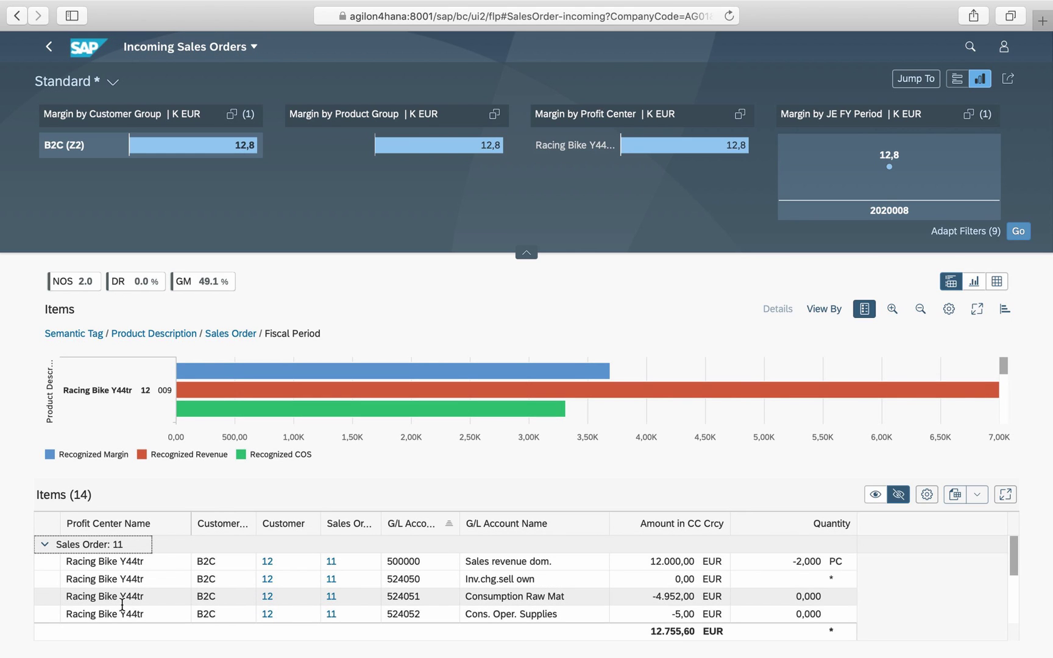
pyautogui.scroll(-4, 122, 605)
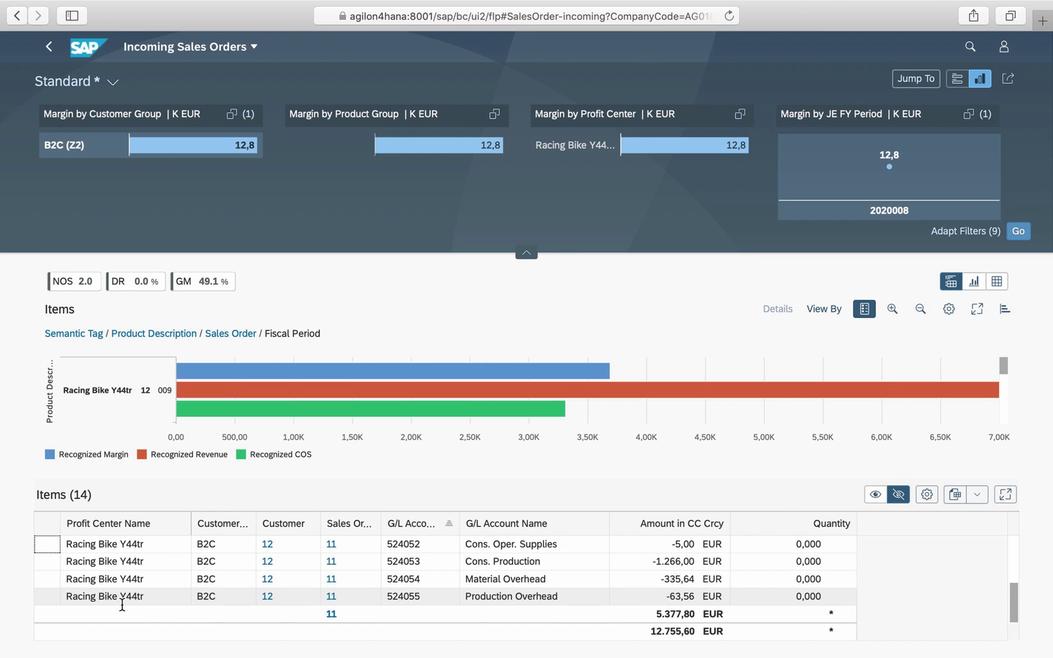
# Step: Collapse sales order 11, expand sales order 12 to review its G/L account items, and show the related apps available from Incoming Sales Orders
pyautogui.scroll(4, 122, 566)
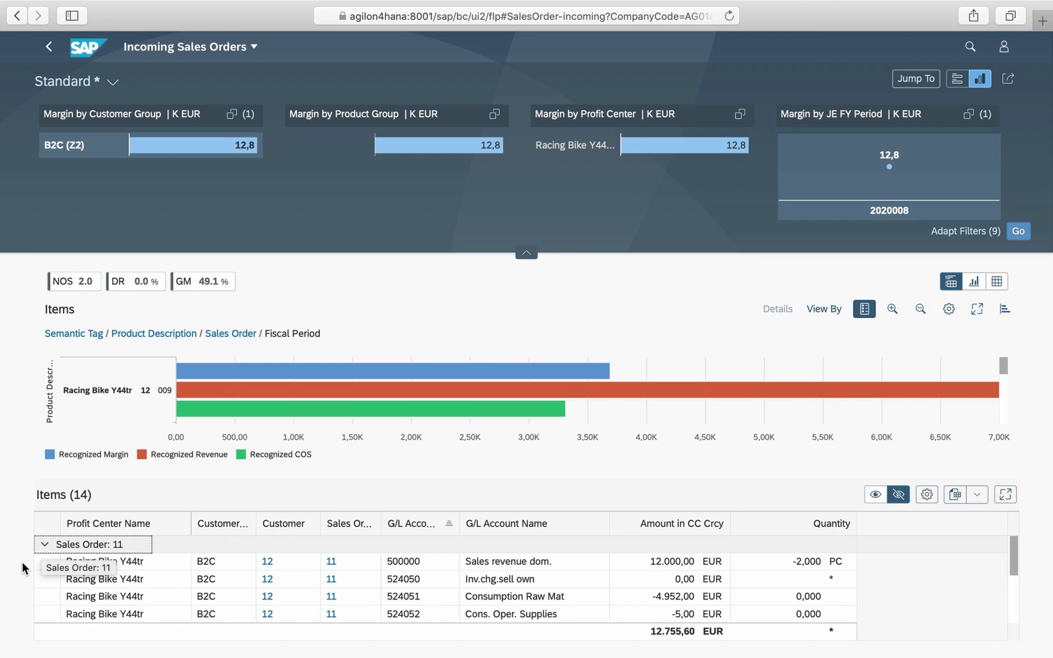
pyautogui.click(44, 545)
pyautogui.scroll(-3, 244, 548)
pyautogui.click(44, 492)
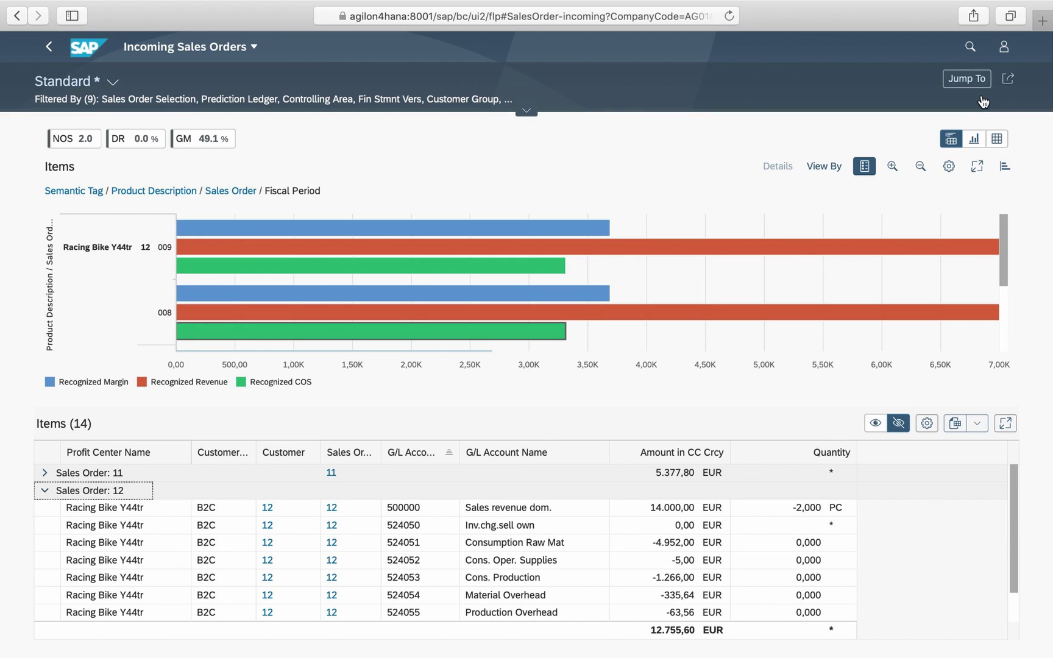
pyautogui.click(968, 79)
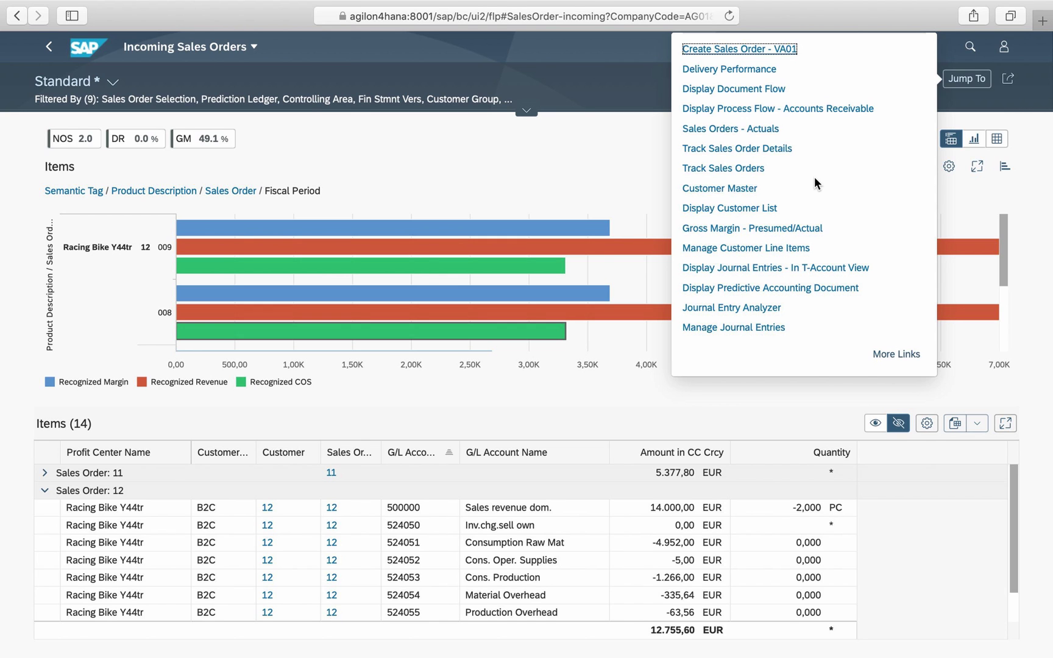
# Step: Return to the Sales Accounting Overview, place the Monthly Net Sales card before Monthly Incoming Sales Orders, and shorten the first three cards in the top row
pyautogui.press('super+bracketleft')
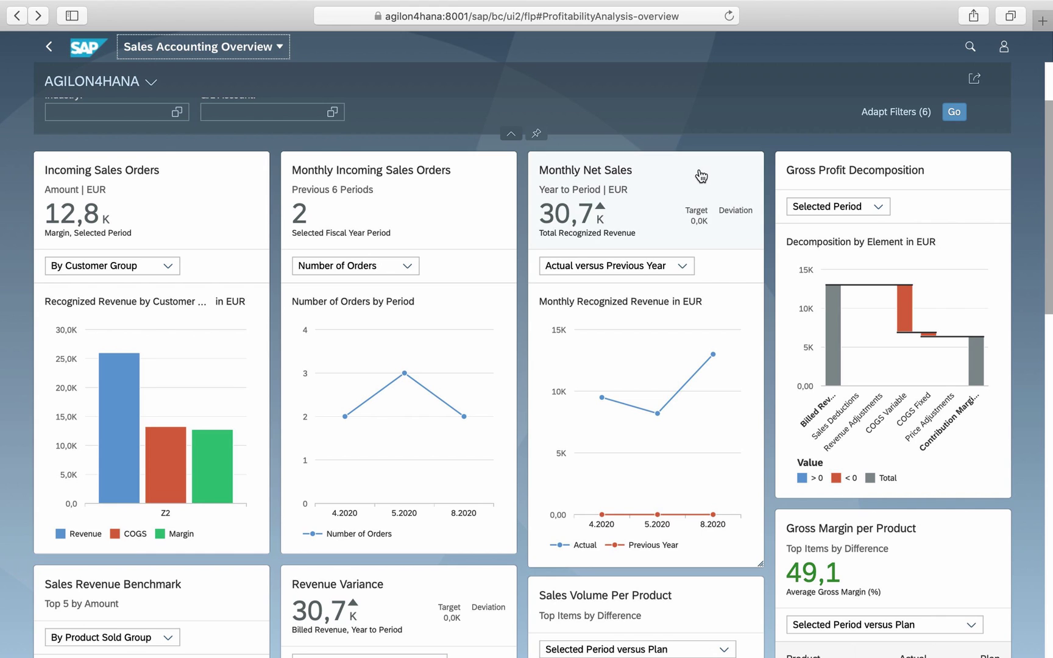
pyautogui.moveTo(701, 176); pyautogui.dragTo(454, 165)
pyautogui.moveTo(764, 610); pyautogui.dragTo(765, 463)
pyautogui.moveTo(517, 539); pyautogui.dragTo(503, 472)
pyautogui.moveTo(267, 531); pyautogui.dragTo(267, 486)
# Step: Hide the Monthly Sales Deductions, Sales Deductions Benchmark and Sales Deductions cards, and look over the remaining overview cards
pyautogui.click(1004, 47)
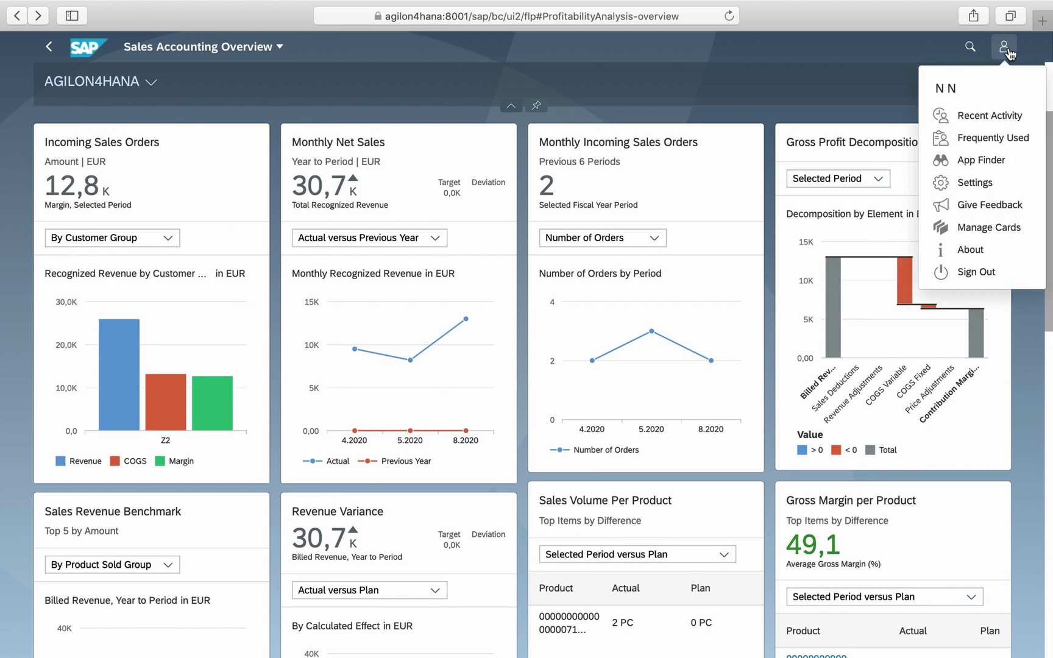
pyautogui.click(989, 228)
pyautogui.click(657, 474)
pyautogui.scroll(-4, 565, 457)
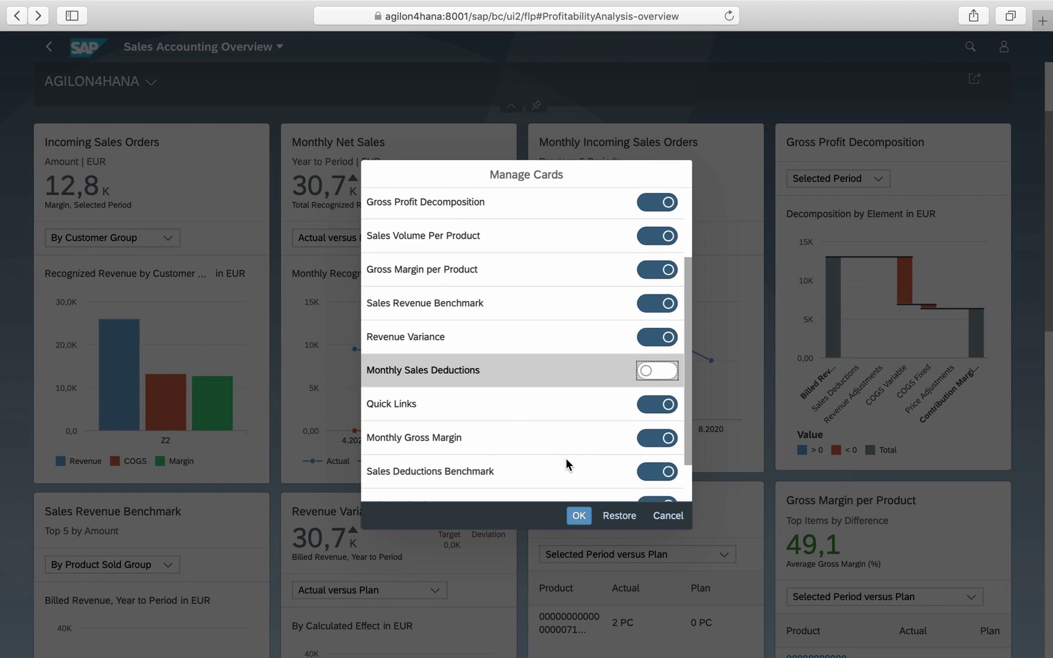
pyautogui.scroll(-1, 545, 480)
pyautogui.click(658, 416)
pyautogui.click(655, 450)
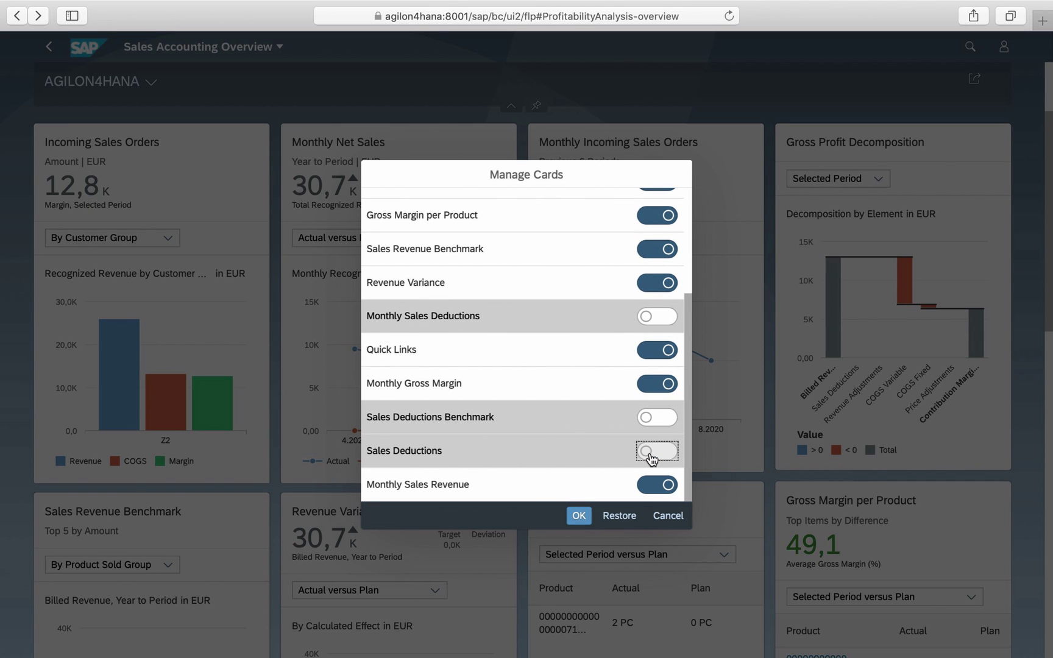
pyautogui.click(580, 515)
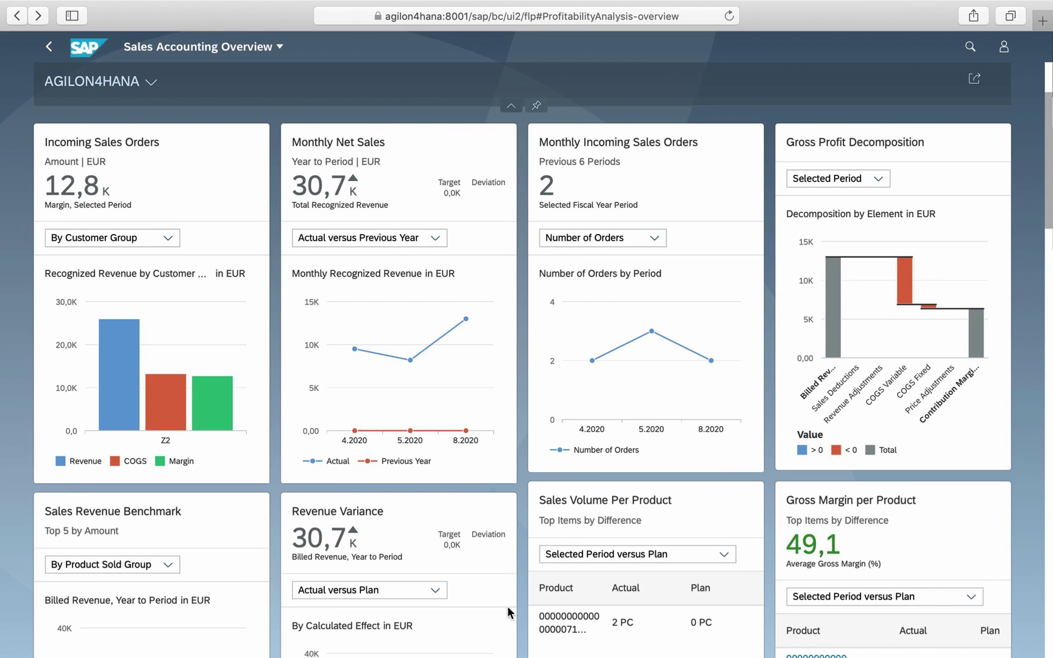
pyautogui.scroll(-10, 526, 608)
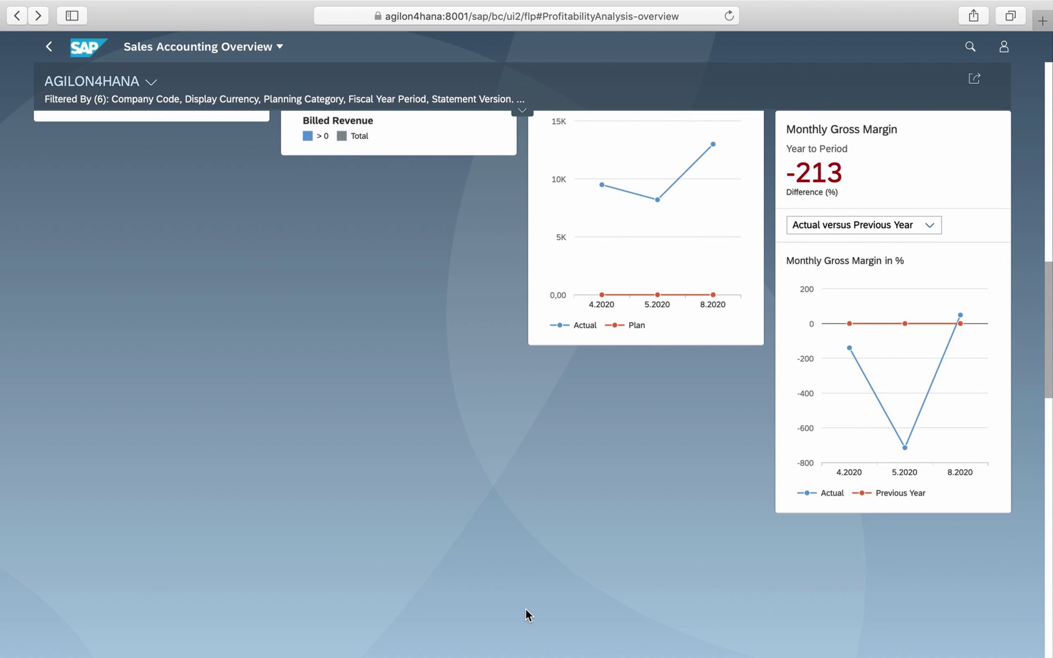
pyautogui.scroll(10, 1022, 219)
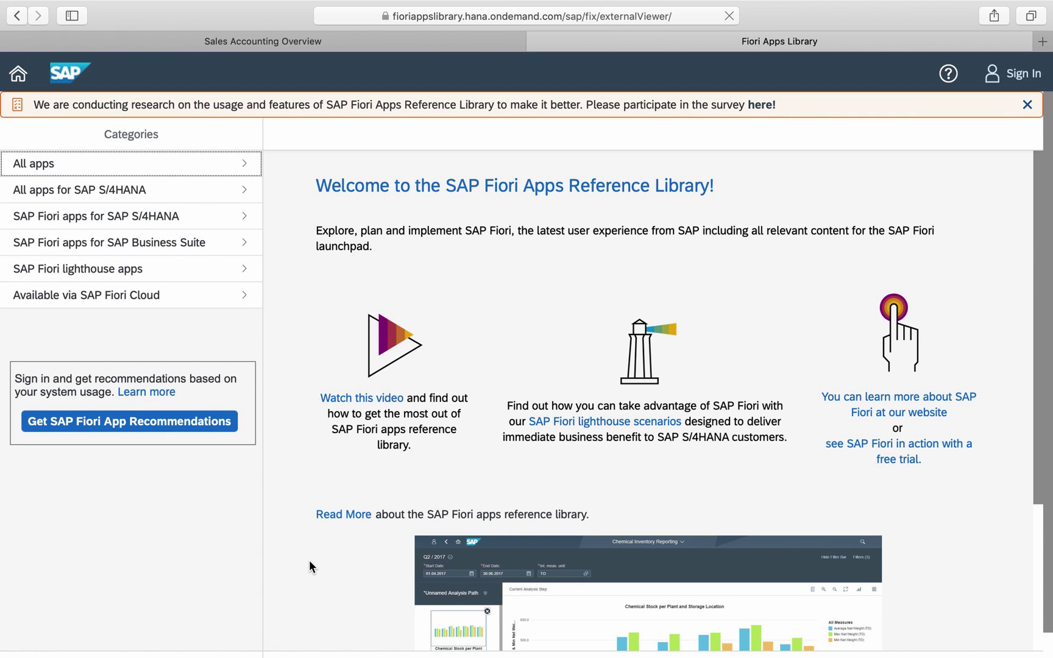
# Step: In the SAP Fiori Apps Reference Library, list all SAP S/4HANA apps for the Finance line of business
pyautogui.click(130, 192)
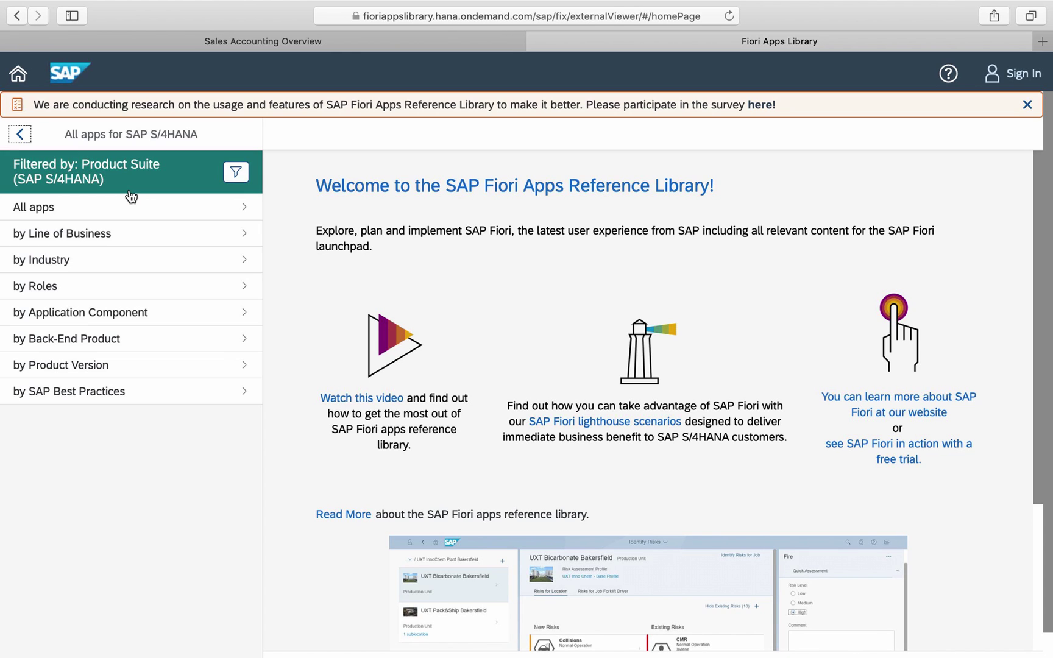
pyautogui.click(118, 233)
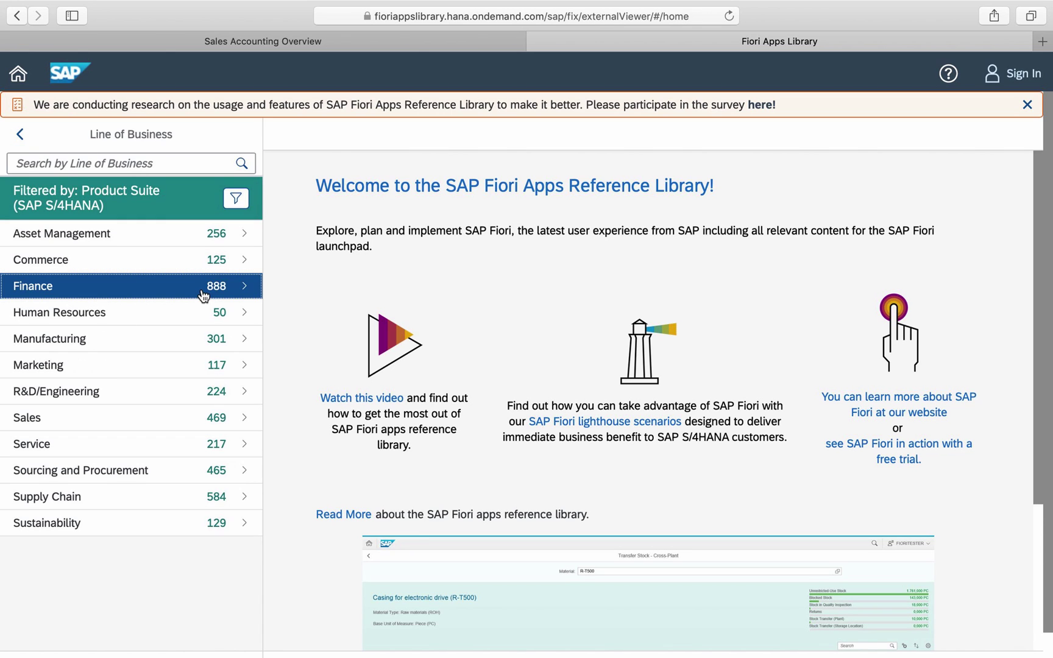
pyautogui.click(203, 295)
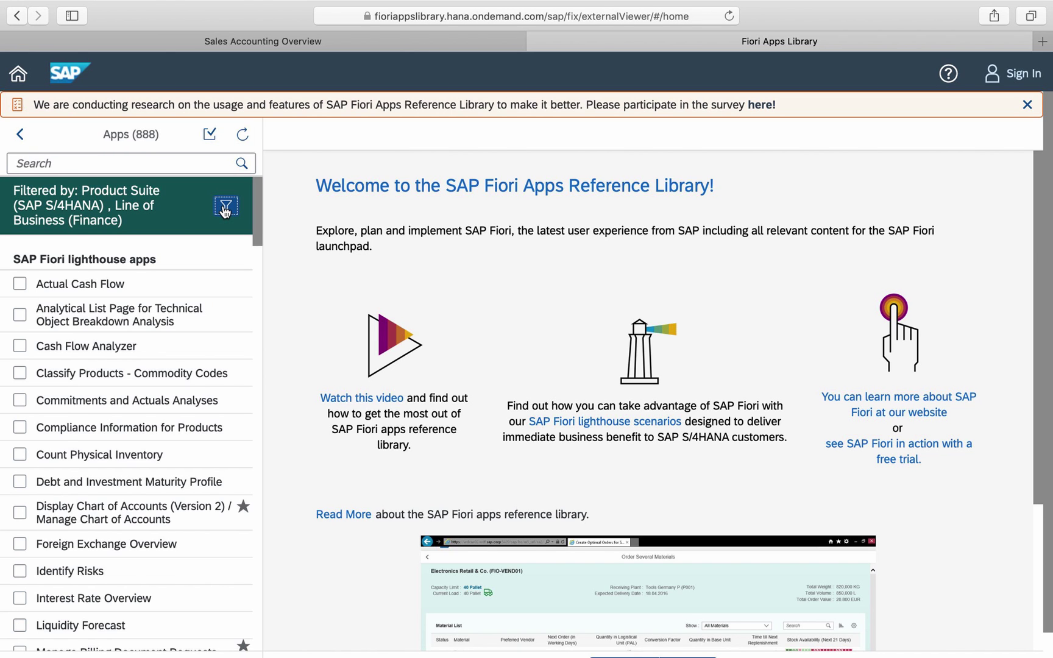
# Step: Filter the Finance apps by the application types Fiori - Analytical and BW Query used
pyautogui.click(225, 208)
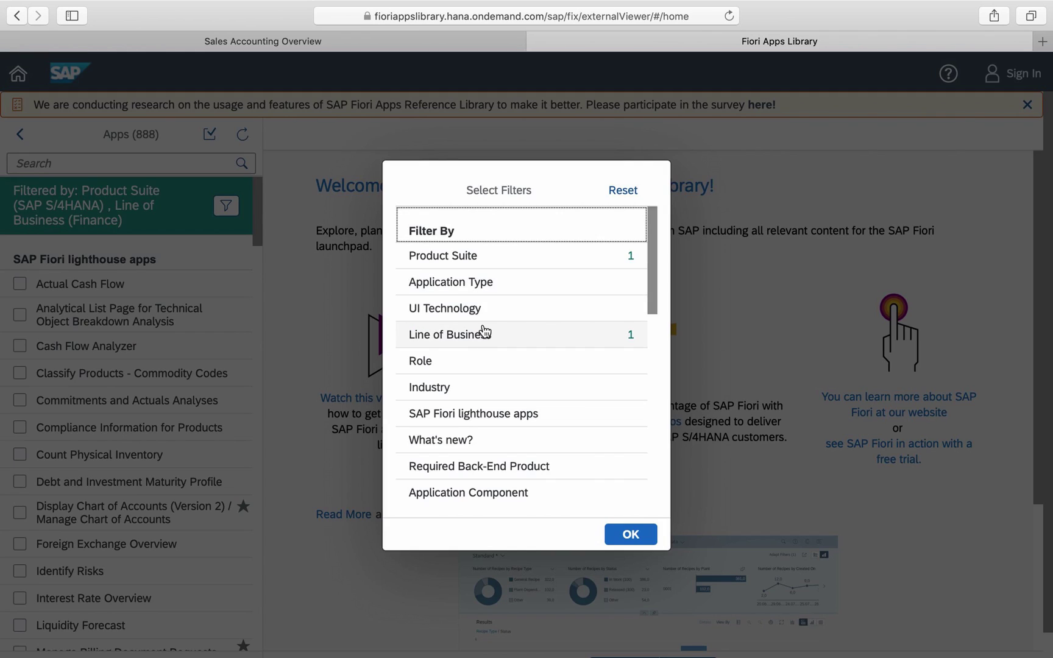
pyautogui.click(475, 279)
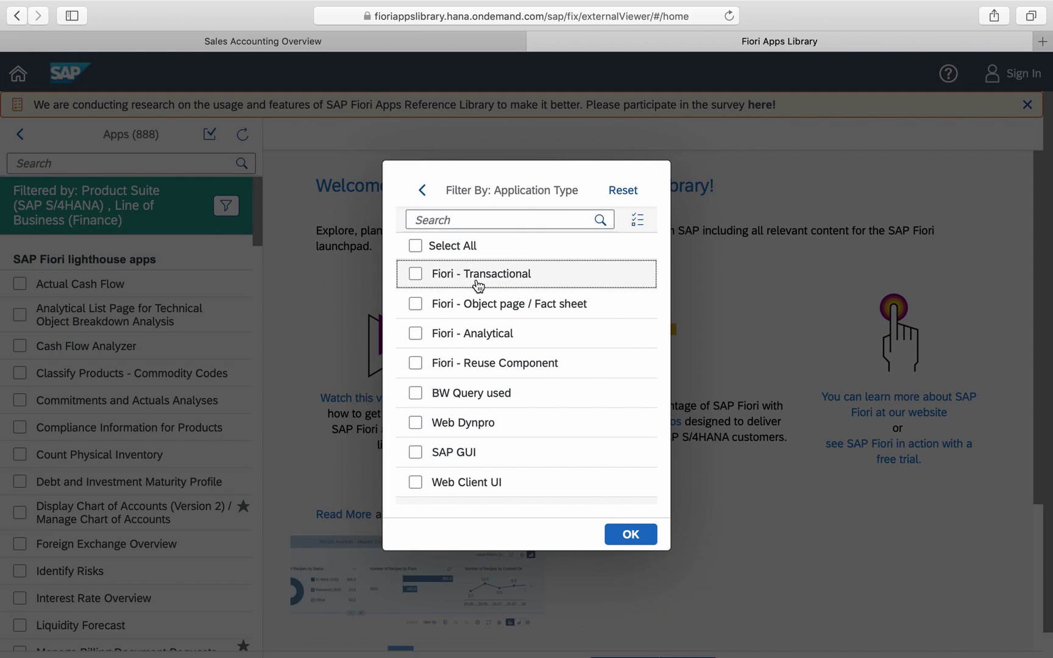
pyautogui.click(415, 335)
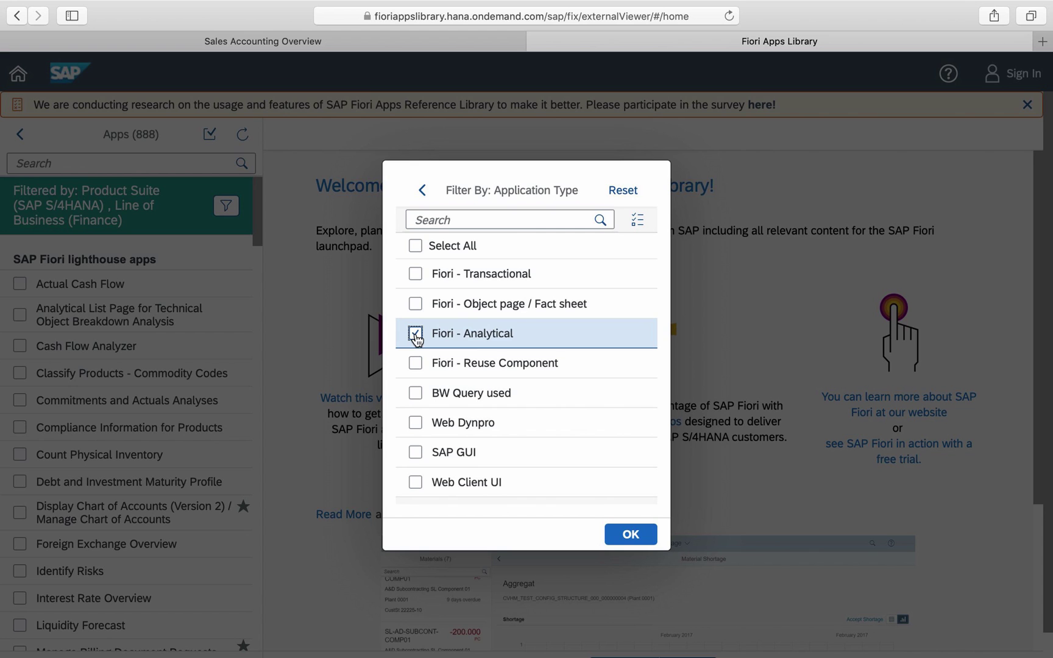
pyautogui.click(416, 394)
pyautogui.click(630, 536)
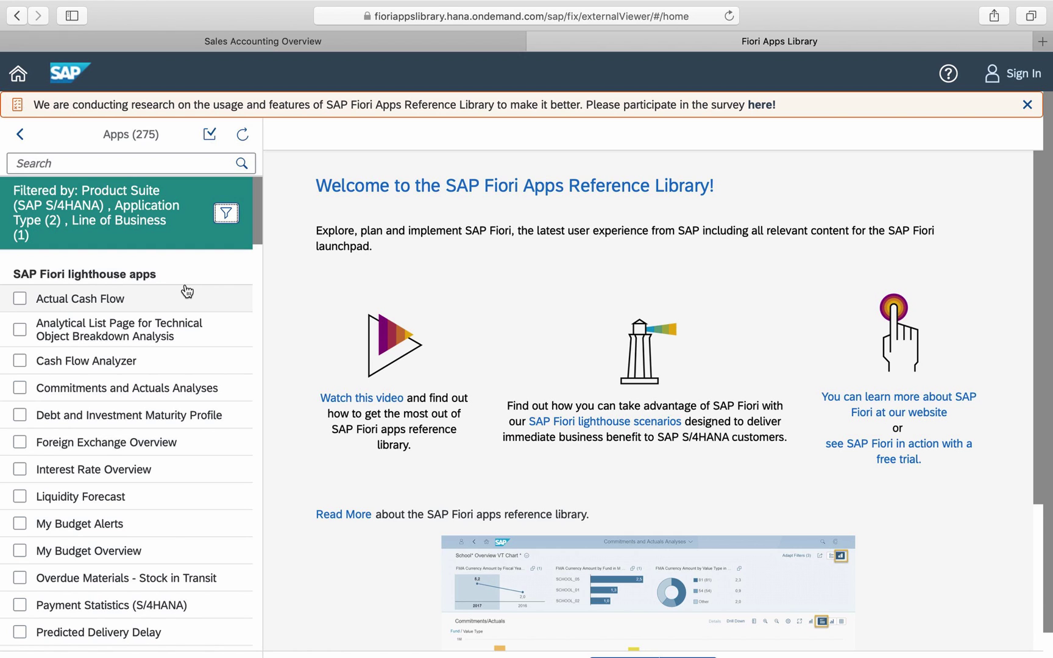
# Step: Open the details of the Liquidity Forecast lighthouse app and copy its name from the heading
pyautogui.click(116, 502)
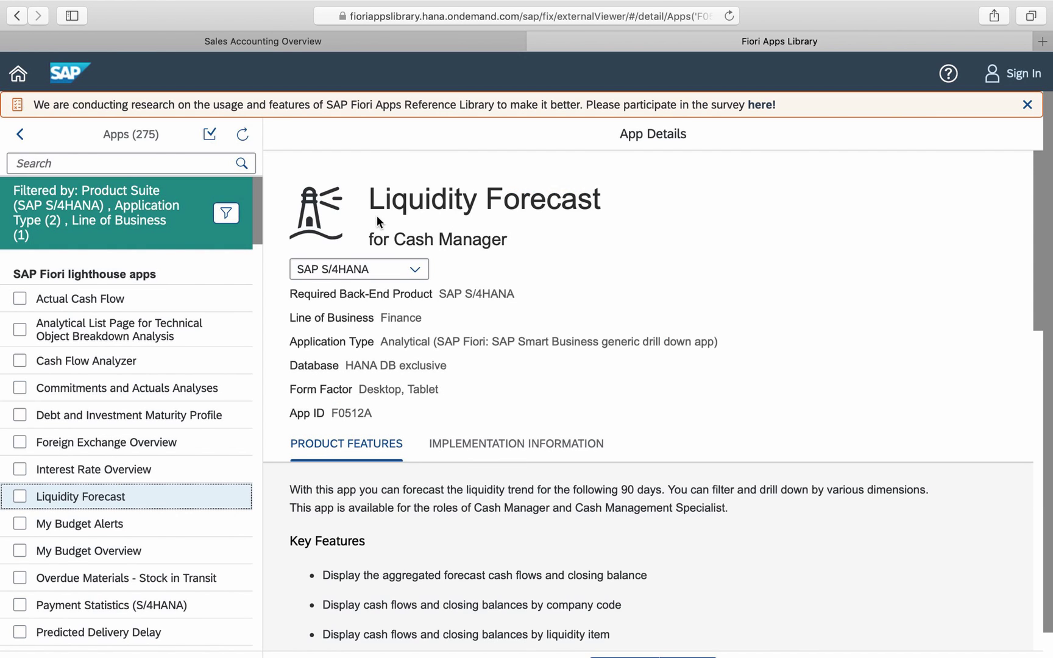
pyautogui.moveTo(370, 200); pyautogui.dragTo(601, 202)
pyautogui.press('super+c')
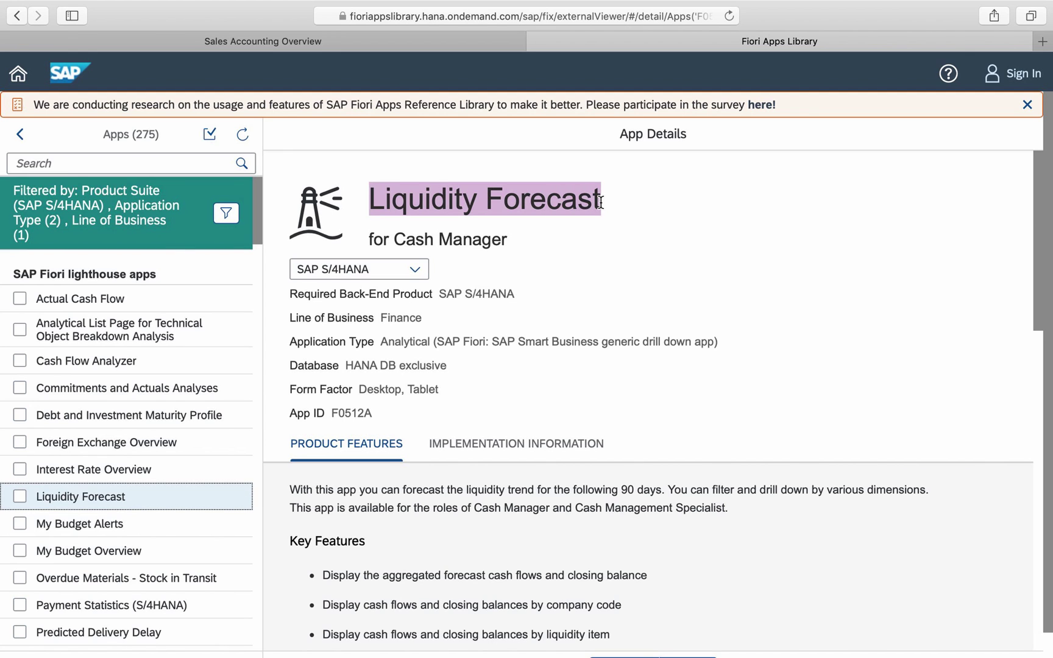
# Step: Switch to the SAP S/4HANA launchpad, search all content for Liquidity Forecast, and open the Liquidity Forecast Details Overview app
pyautogui.click(246, 43)
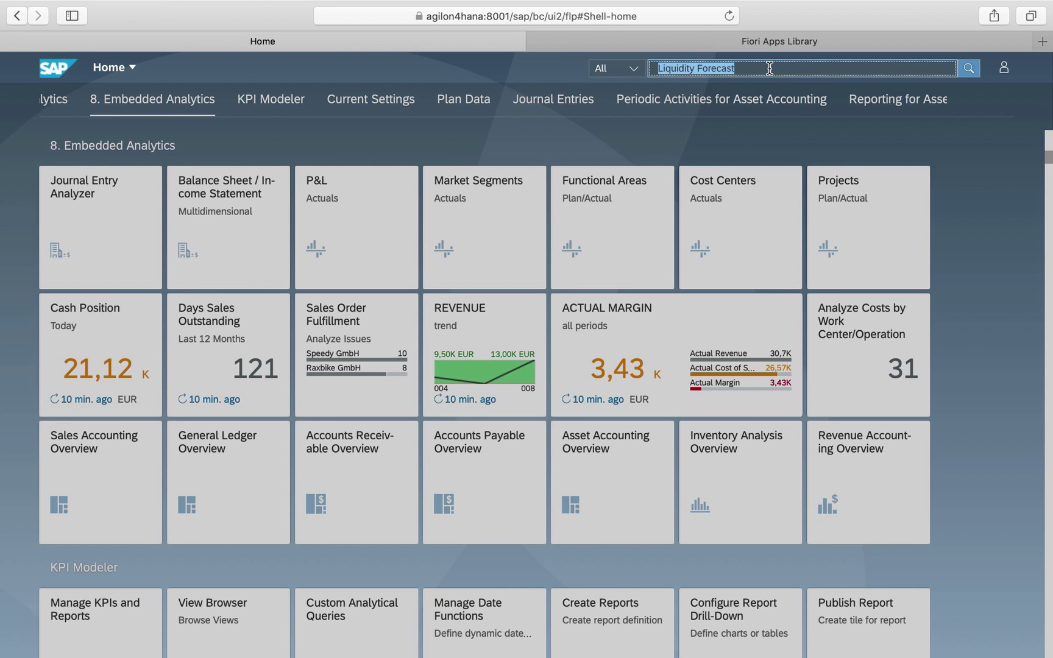
pyautogui.press('super+v')
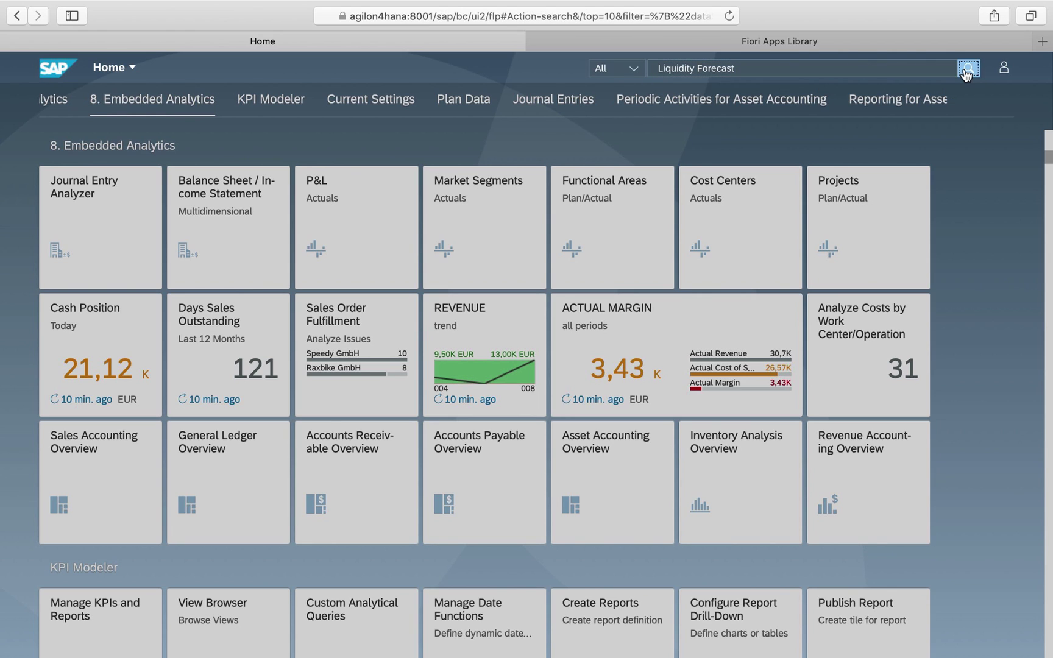
pyautogui.click(968, 69)
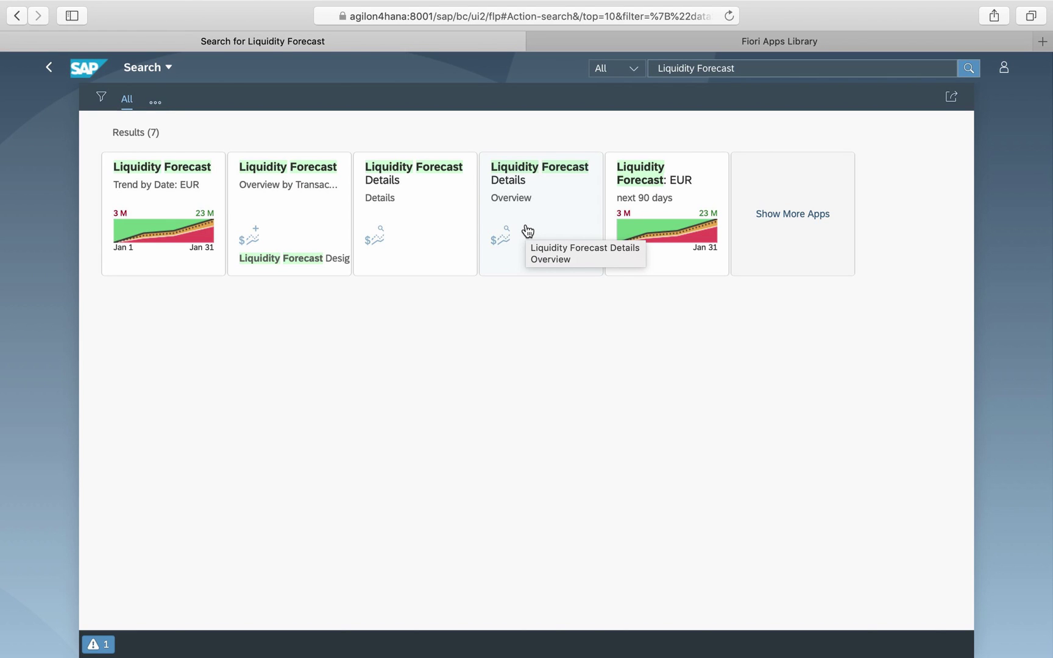
pyautogui.click(527, 230)
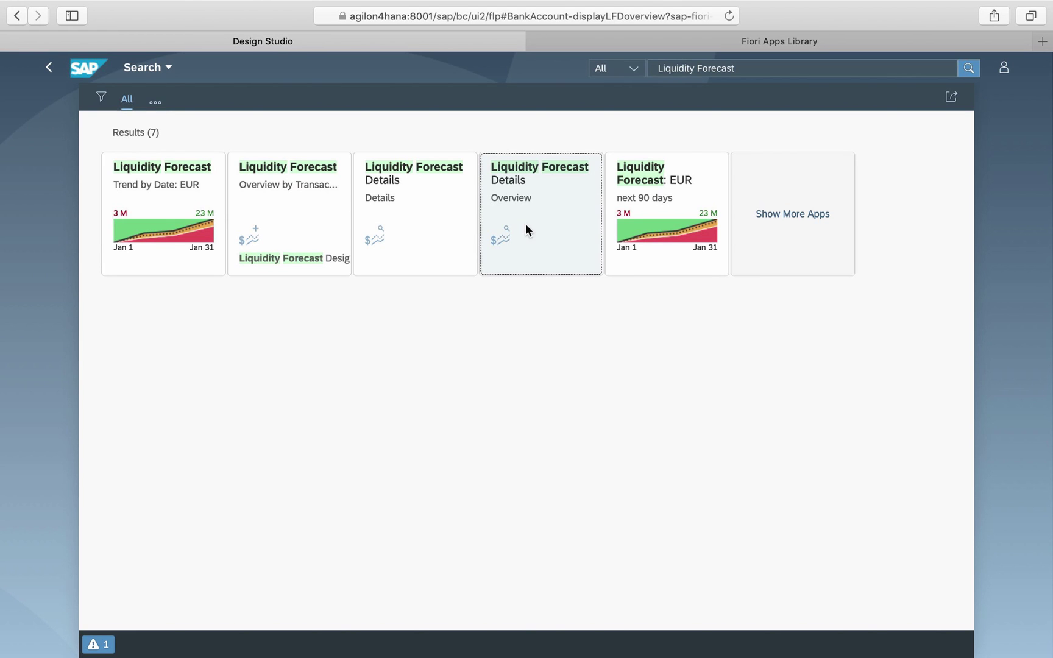